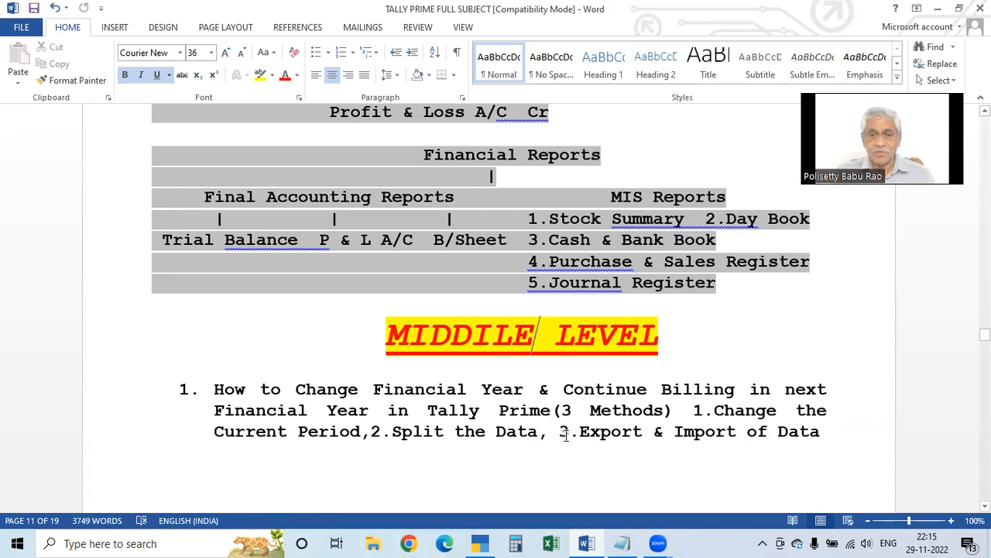
# Step: Highlight the "3.Export & Import of Data" method in the MIDDILE LEVEL topic and minimize the document
pyautogui.moveTo(560, 432); pyautogui.dragTo(829, 454)
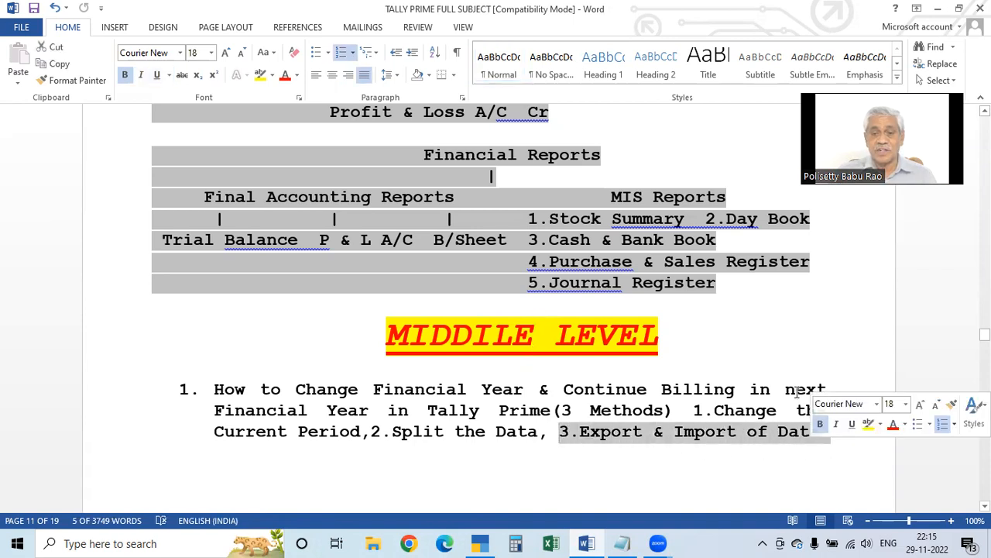
pyautogui.scroll(-3, 796, 388)
pyautogui.scroll(4, 796, 386)
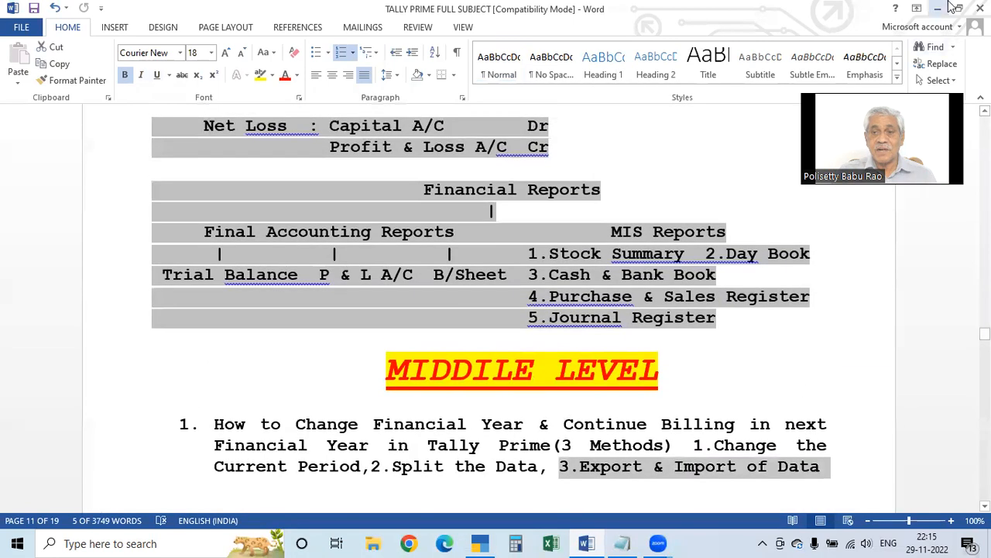
pyautogui.click(939, 9)
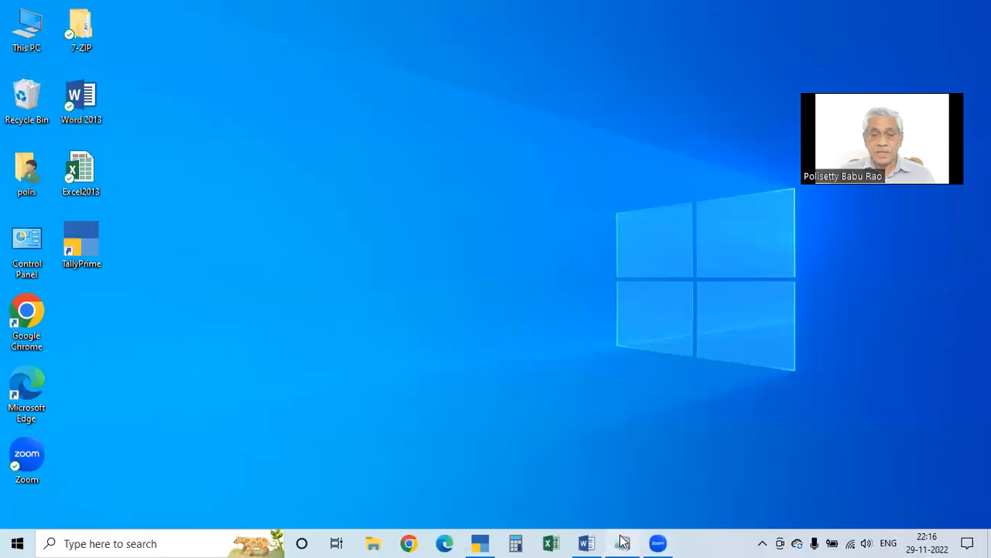
# Step: View the Youtube PlayLists note in Notepad and close it
pyautogui.click(623, 542)
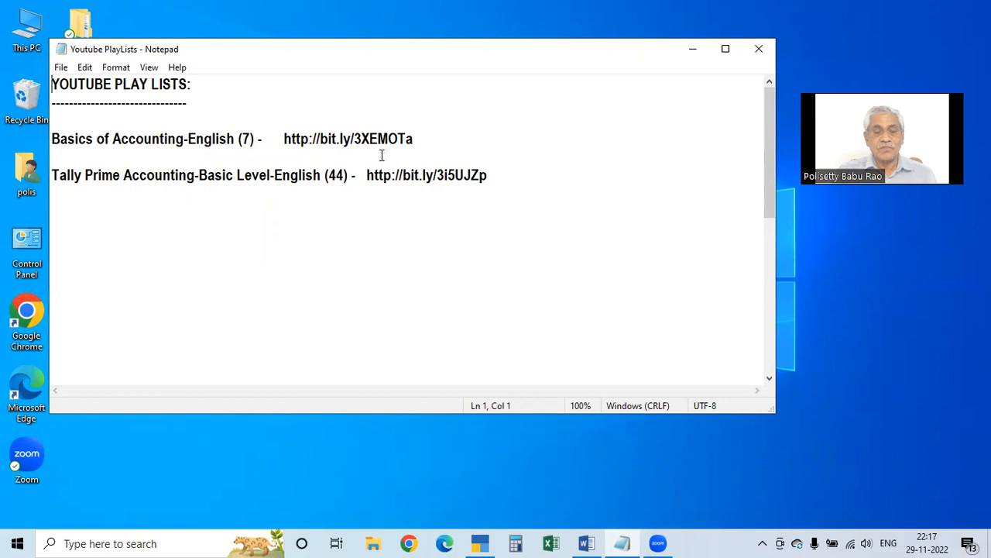
pyautogui.click(759, 48)
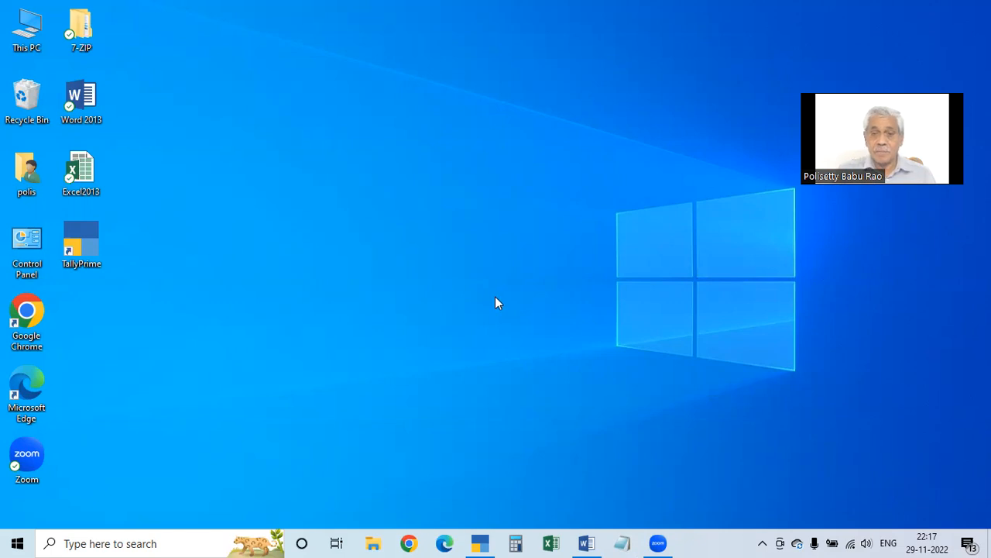
# Step: Switch to TallyPrime and load the company Electronics House(21-22), staying at the Gateway of Tally
pyautogui.click(480, 542)
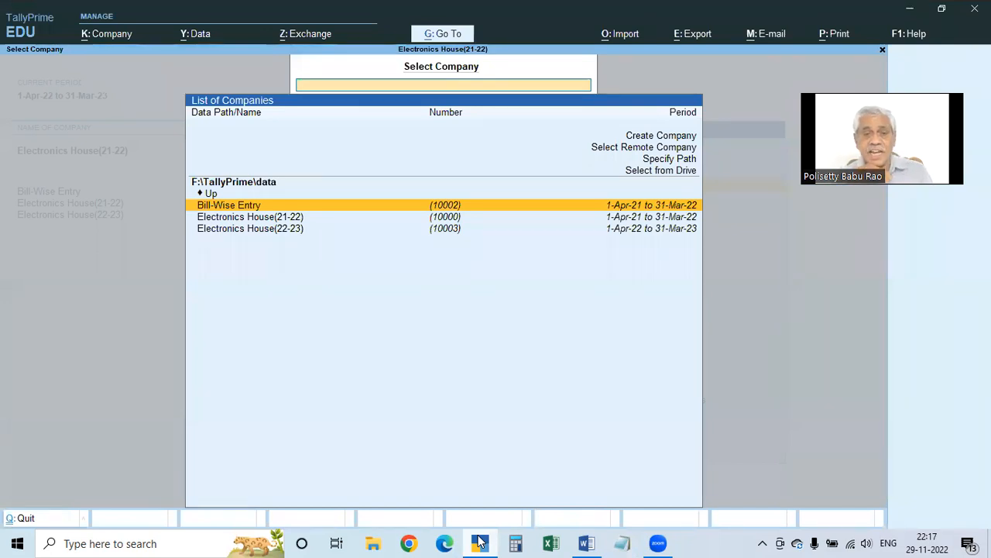
pyautogui.press('Down')
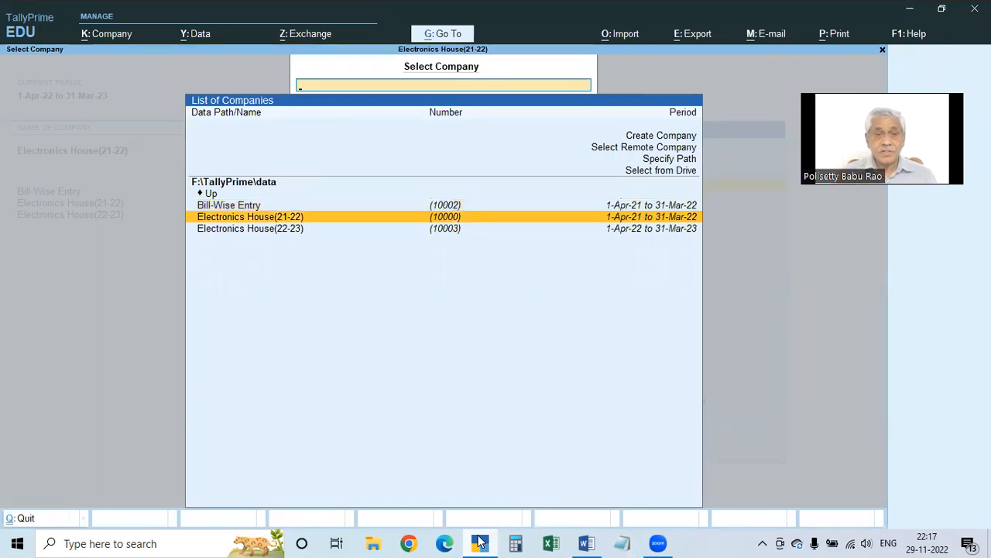
pyautogui.press('Return')
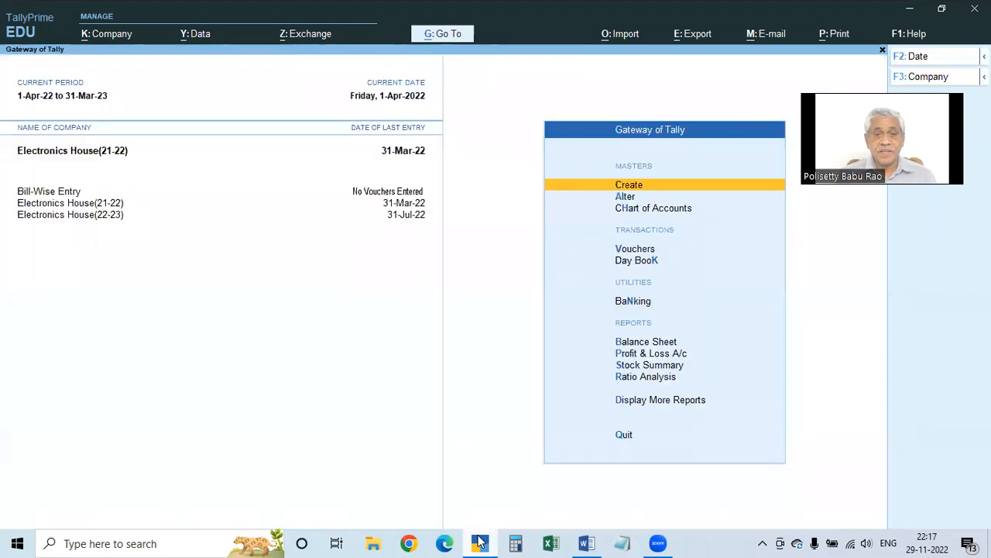
pyautogui.press('Escape')
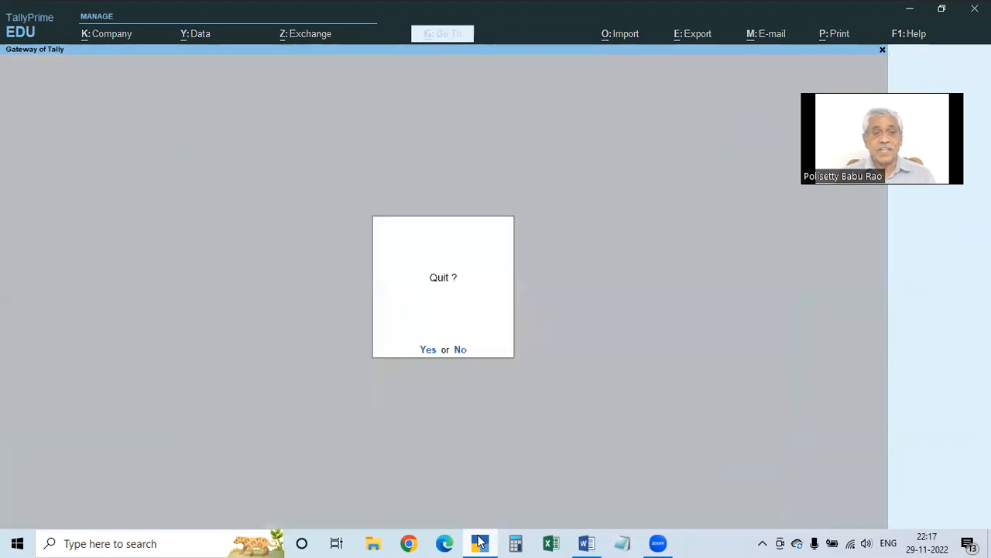
pyautogui.press('n')
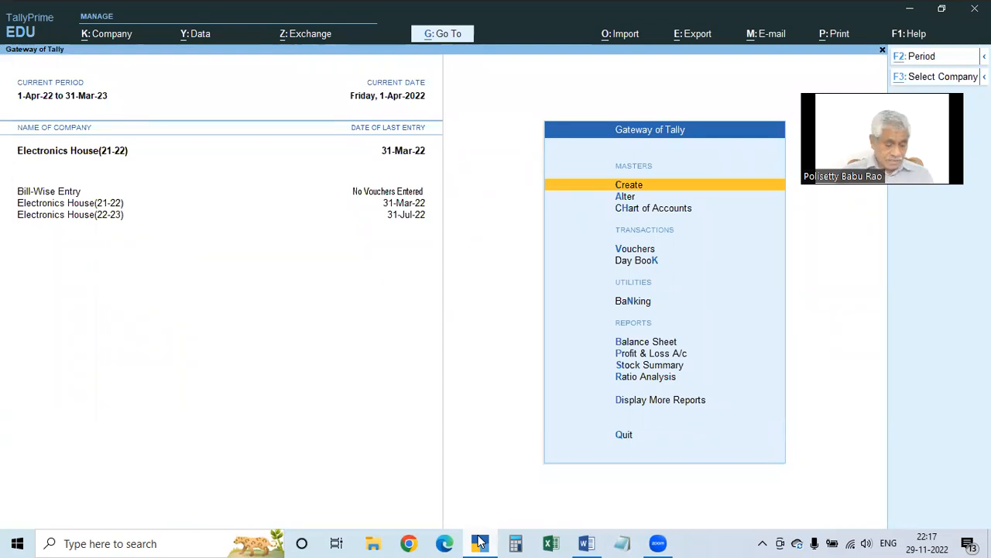
# Step: Start creating a new company named "Electrinics House (2022-23)", keeping the same mailing name and a blank address
pyautogui.press('F3')
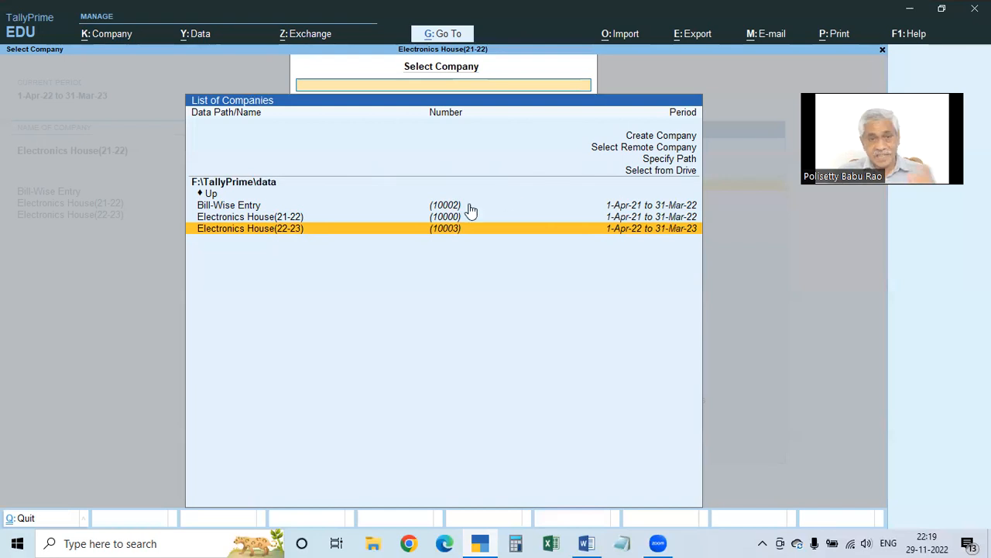
pyautogui.click(677, 137)
pyautogui.click(675, 135)
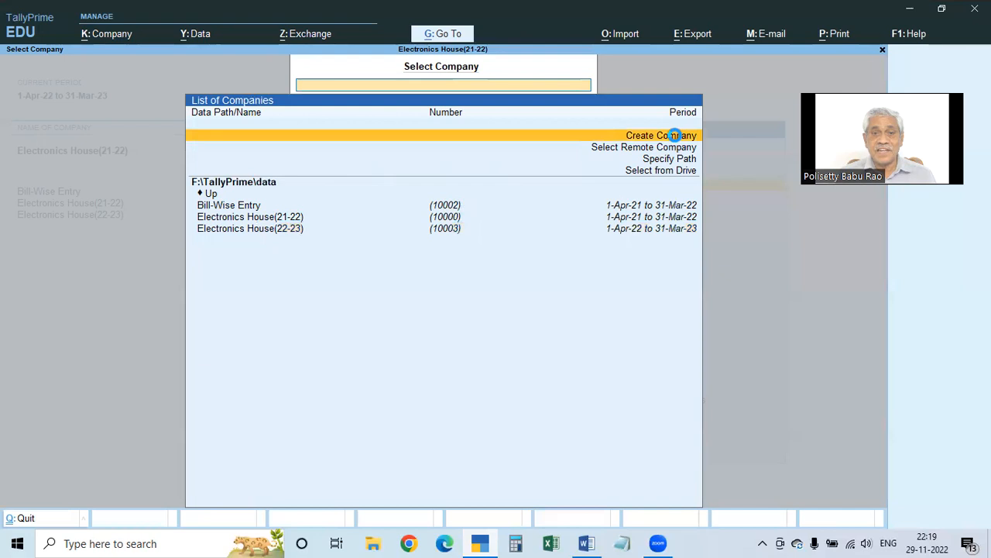
pyautogui.click(674, 135)
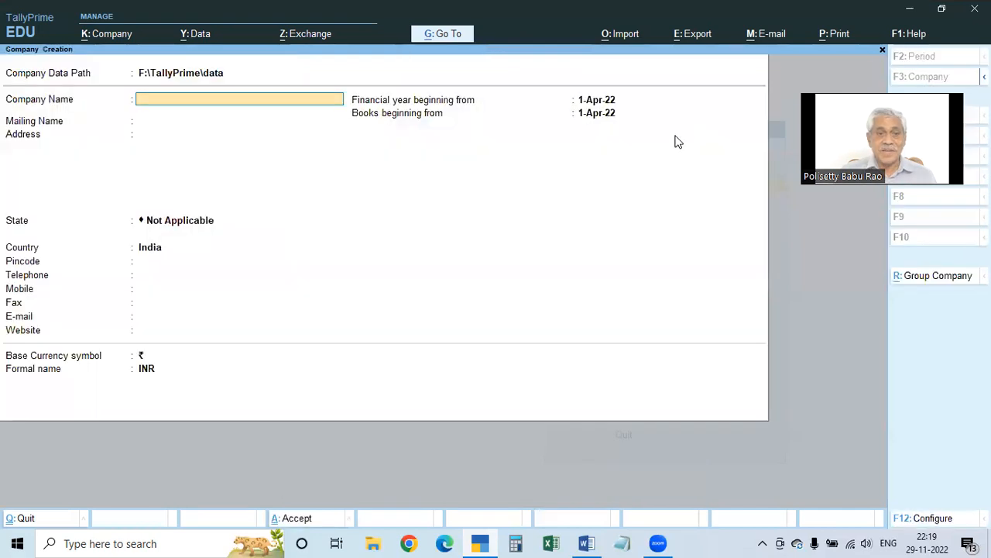
pyautogui.write('ELE')
pyautogui.press('BackSpace')
pyautogui.press('BackSpace')
pyautogui.write('lectrinics House')
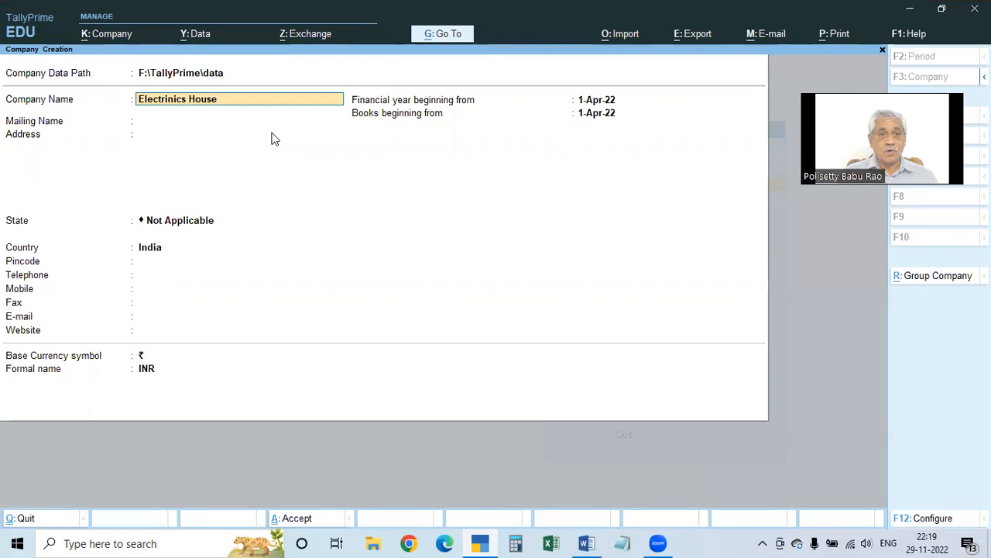
pyautogui.write(' (2022-23')
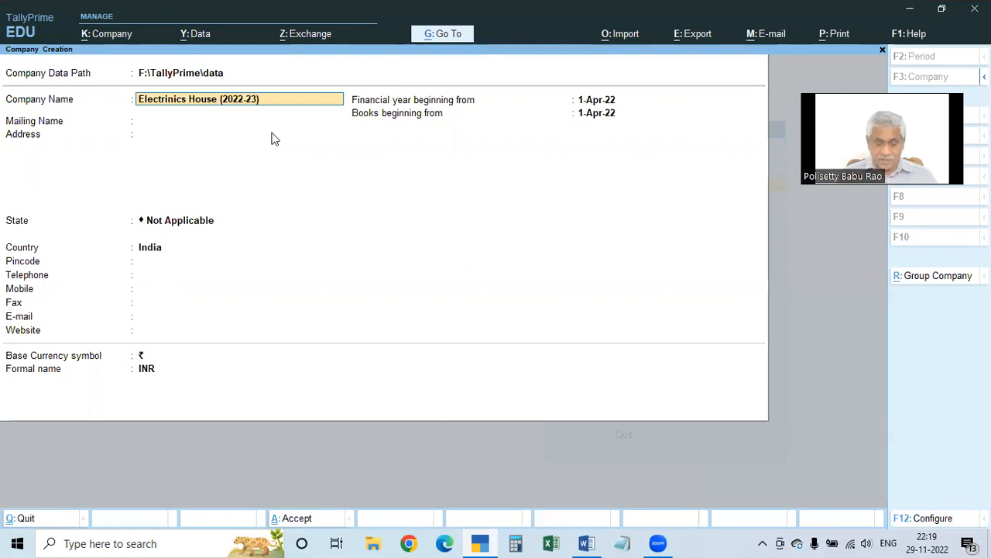
pyautogui.press('Return')
pyautogui.press('Return')
pyautogui.press('Return')
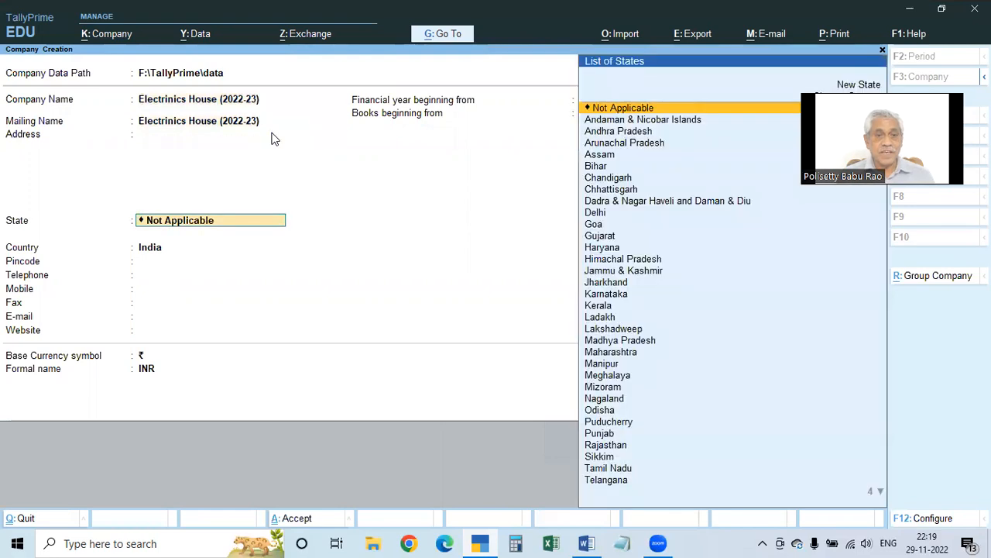
# Step: Set the new company's state to Telangana, enter its pincode, and leave the contact fields blank
pyautogui.write('Tel')
pyautogui.press('Return')
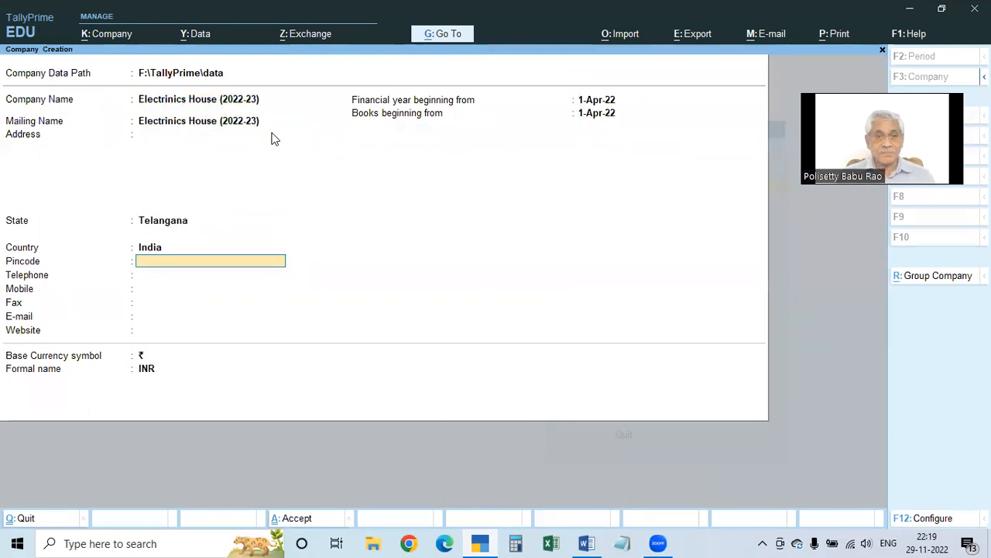
pyautogui.press('Return')
pyautogui.press('BackSpace')
pyautogui.write('500003')
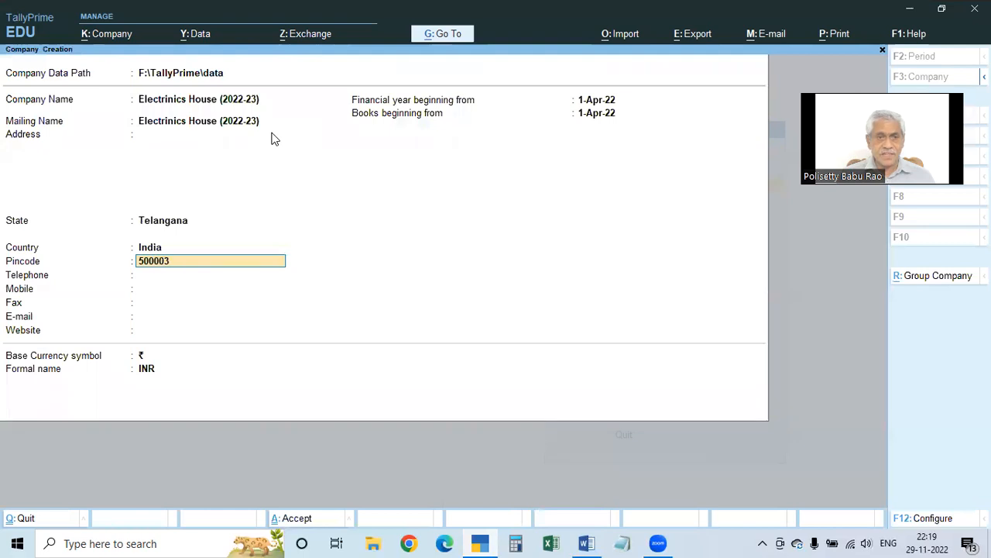
pyautogui.press('BackSpace')
pyautogui.press('BackSpace')
pyautogui.write('35')
pyautogui.press('Return')
pyautogui.press('Return')
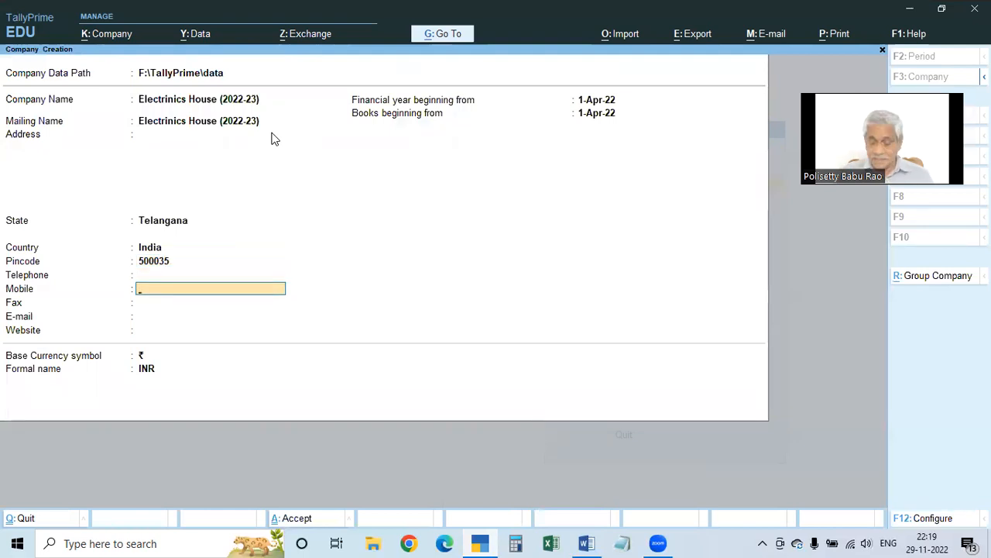
pyautogui.press('Return')
pyautogui.press('Return')
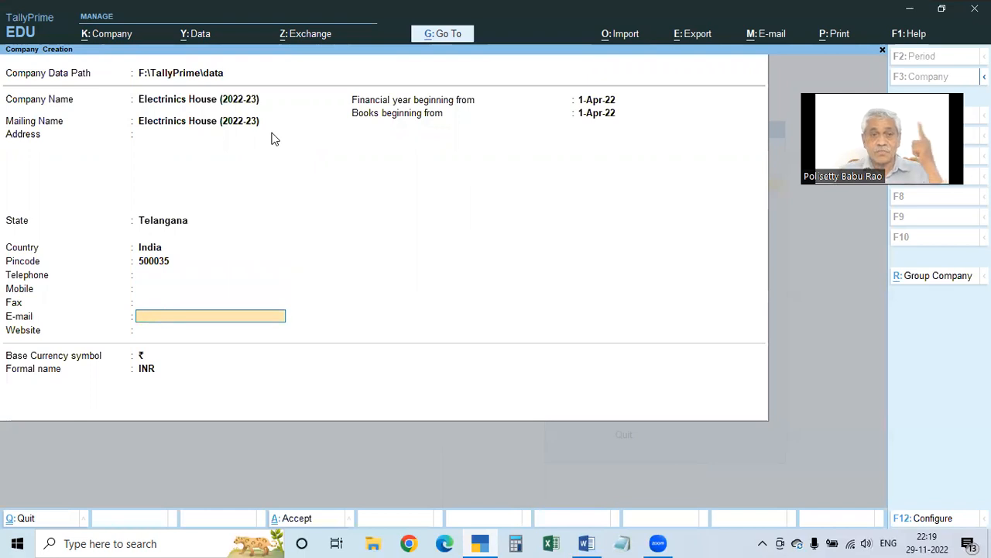
pyautogui.press('Return')
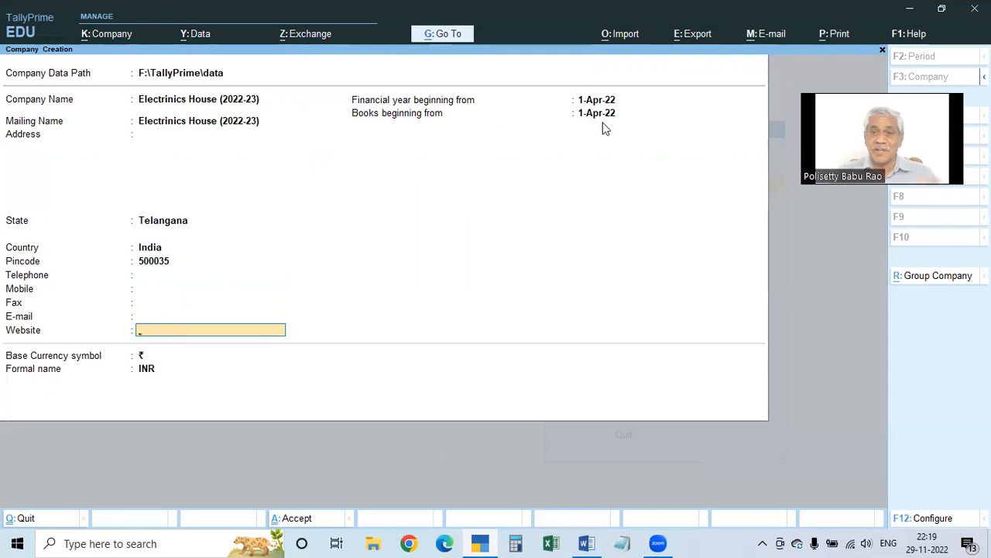
pyautogui.press('Return')
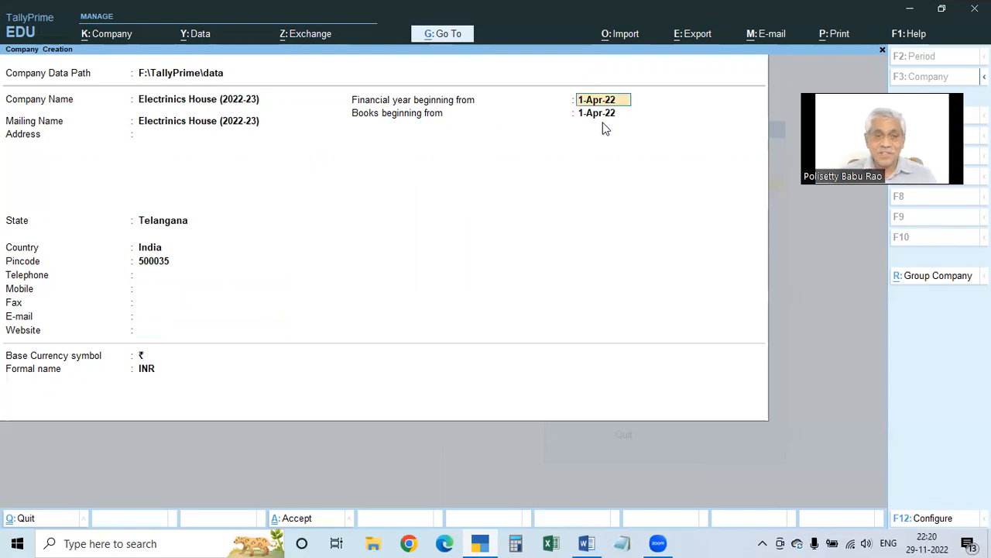
# Step: Keep 1-Apr-22 for the financial year and books beginning, keep INR as currency, and accept the company creation
pyautogui.press('Return')
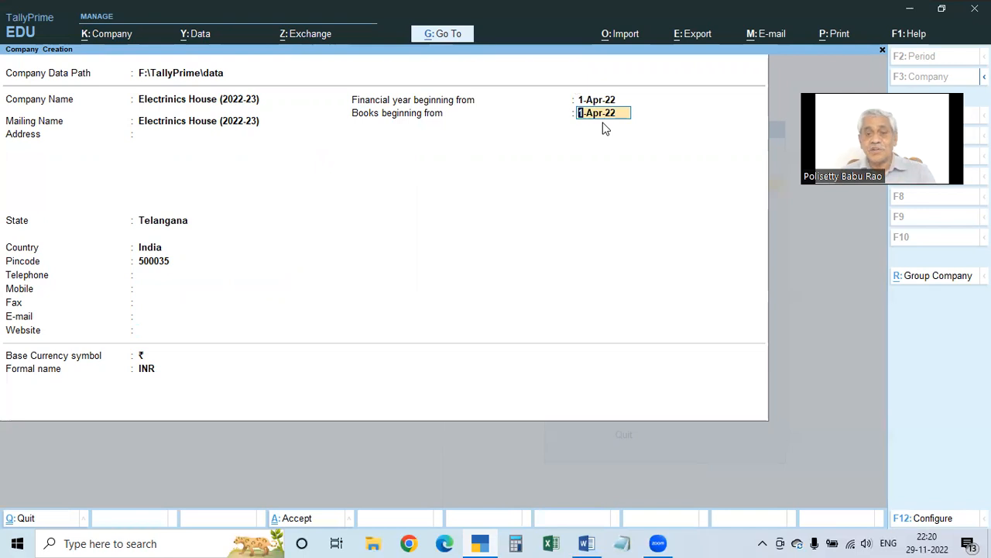
pyautogui.press('Return')
pyautogui.press('Return')
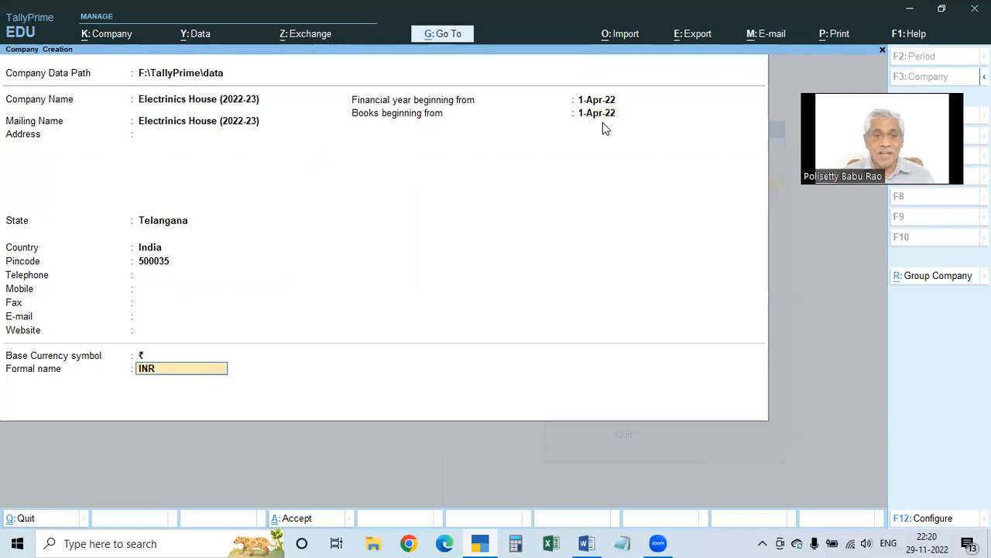
pyautogui.press('Return')
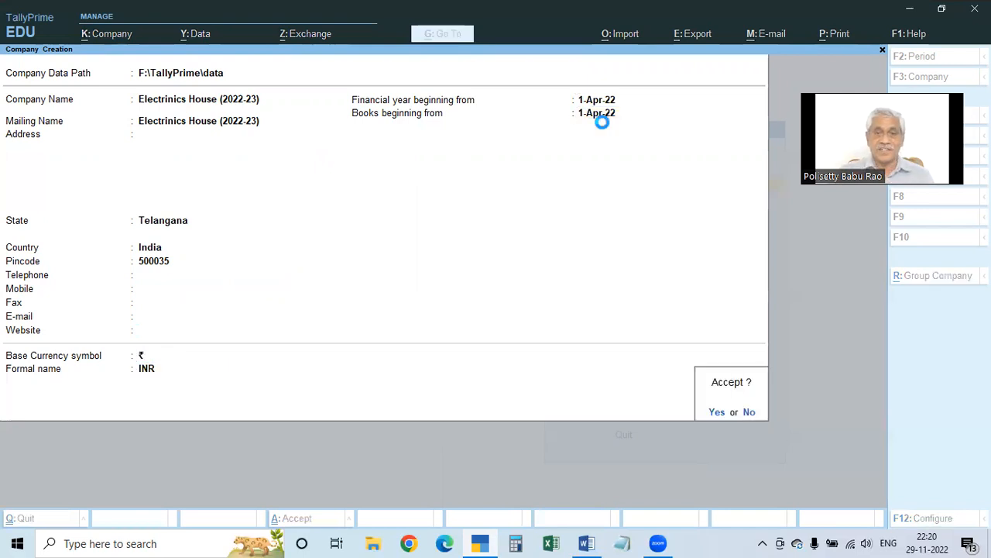
pyautogui.press('Return')
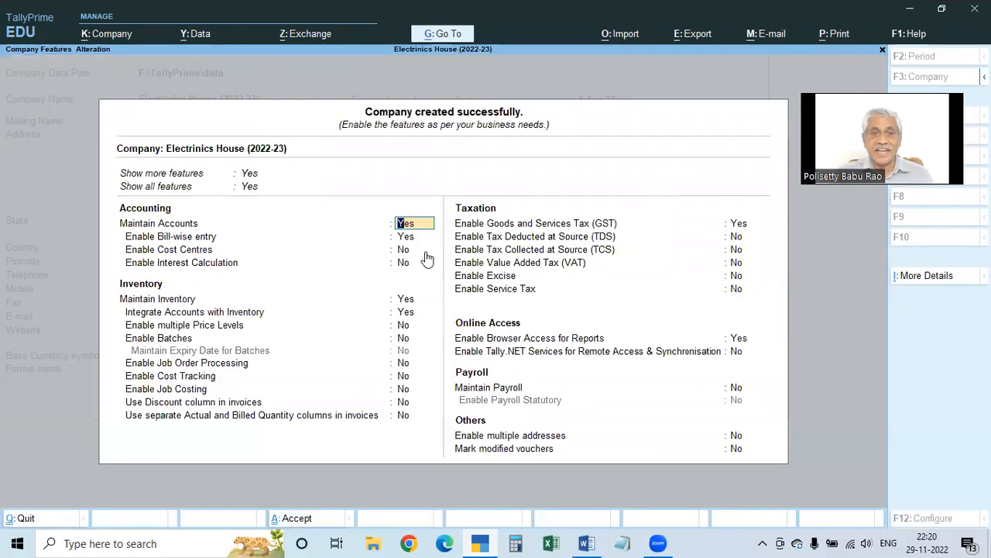
# Step: Set Show more features to No, disable Goods and Services Tax (GST), and save the company features
pyautogui.click(251, 175)
pyautogui.press('Up')
pyautogui.press('Return')
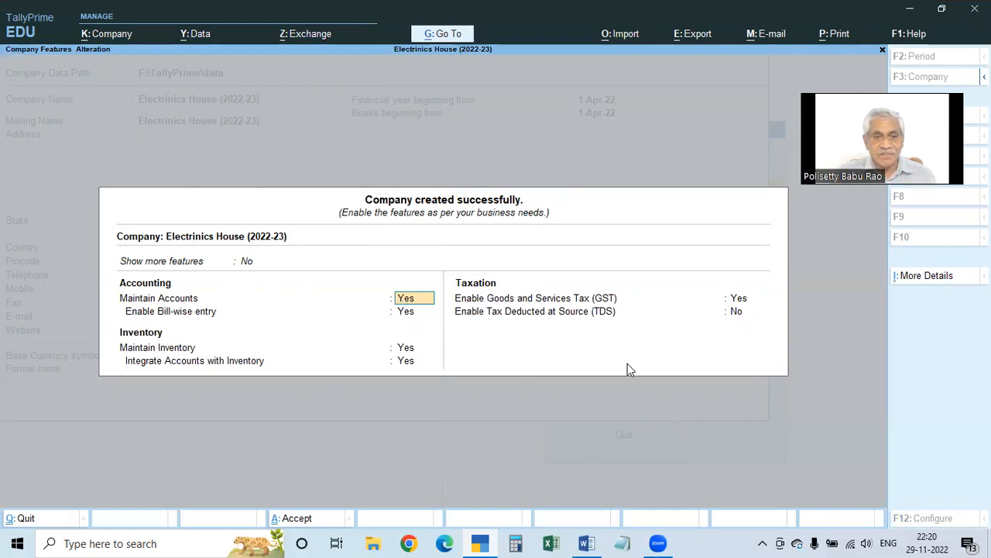
pyautogui.click(741, 304)
pyautogui.write('n')
pyautogui.press('Return')
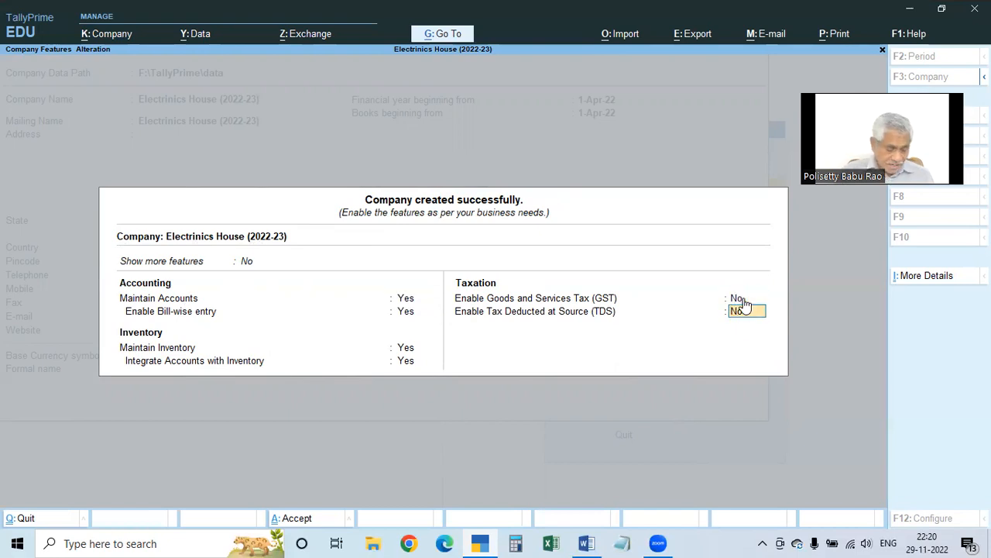
pyautogui.hotkey('ctrl', 'a')
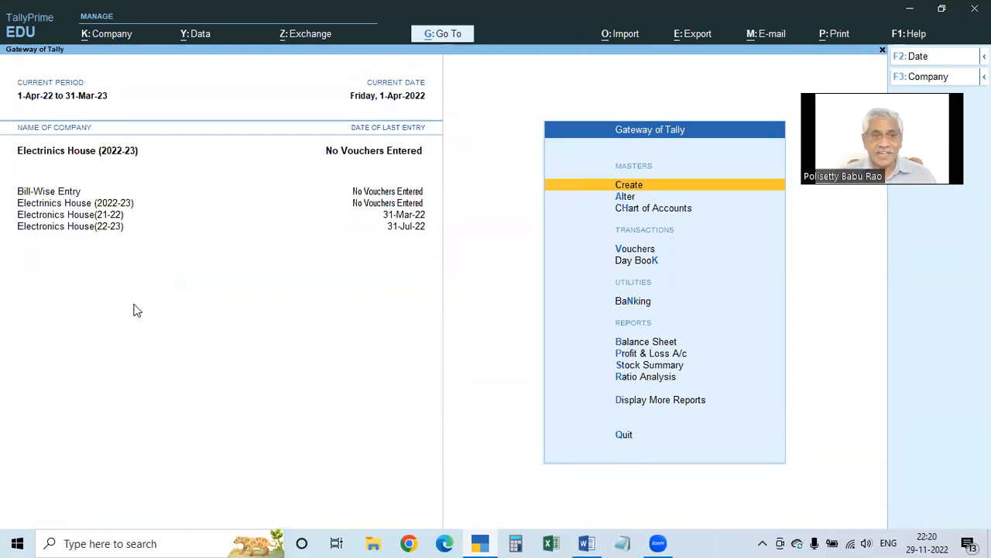
# Step: Select the Electrinics House (2022-23) company again and check its Balance Sheet and Profit & Loss A/c
pyautogui.click(112, 229)
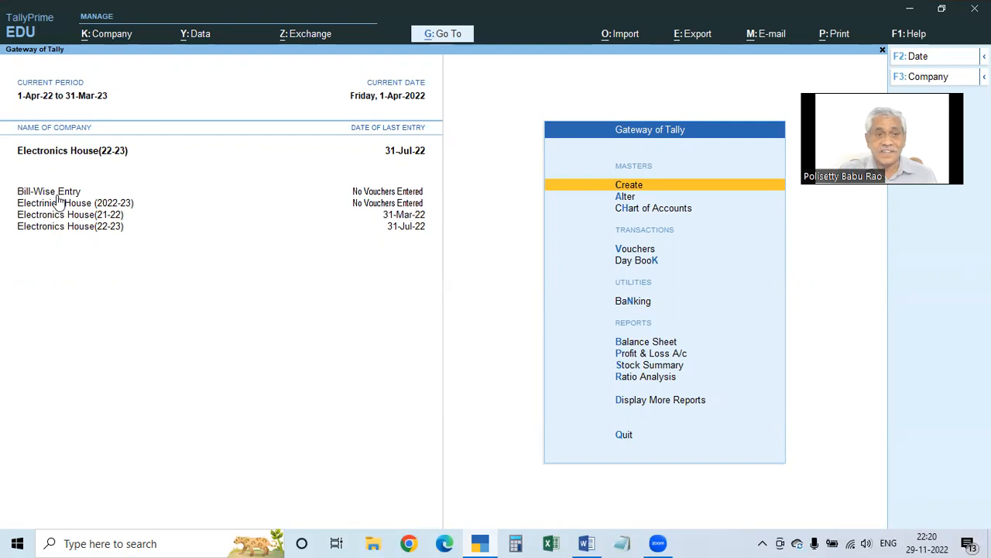
pyautogui.click(110, 204)
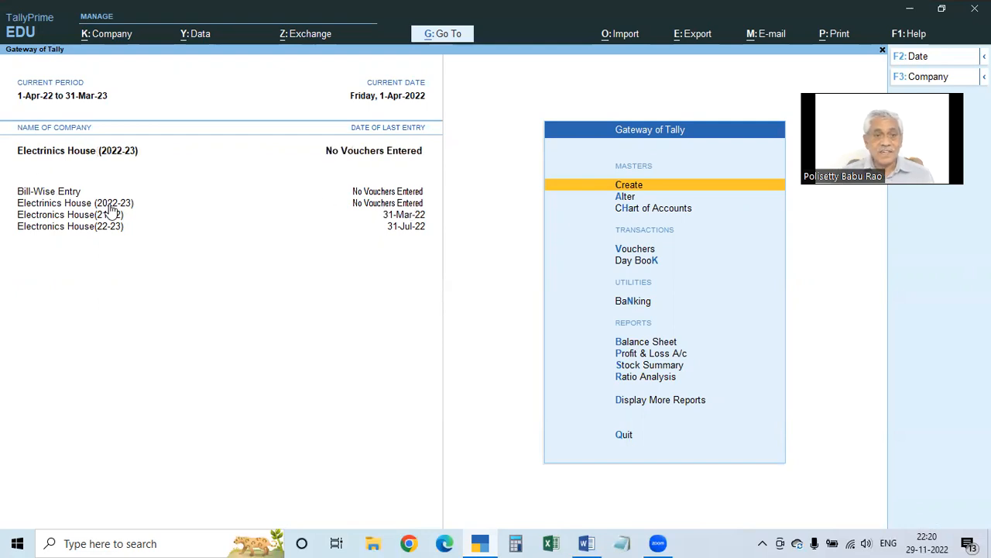
pyautogui.click(655, 343)
pyautogui.press('Escape')
pyautogui.press('Down')
pyautogui.press('Return')
pyautogui.press('Escape')
pyautogui.press('Up')
pyautogui.press('Up')
pyautogui.press('Up')
pyautogui.press('Up')
pyautogui.press('Return')
pyautogui.press('Escape')
pyautogui.press('Escape')
# Step: View the list of ledgers available for alteration in the new company and return to the master list
pyautogui.press('Up')
pyautogui.press('Up')
pyautogui.press('Up')
pyautogui.press('Up')
pyautogui.press('Up')
pyautogui.press('Up')
pyautogui.press('Up')
pyautogui.press('Up')
pyautogui.press('Up')
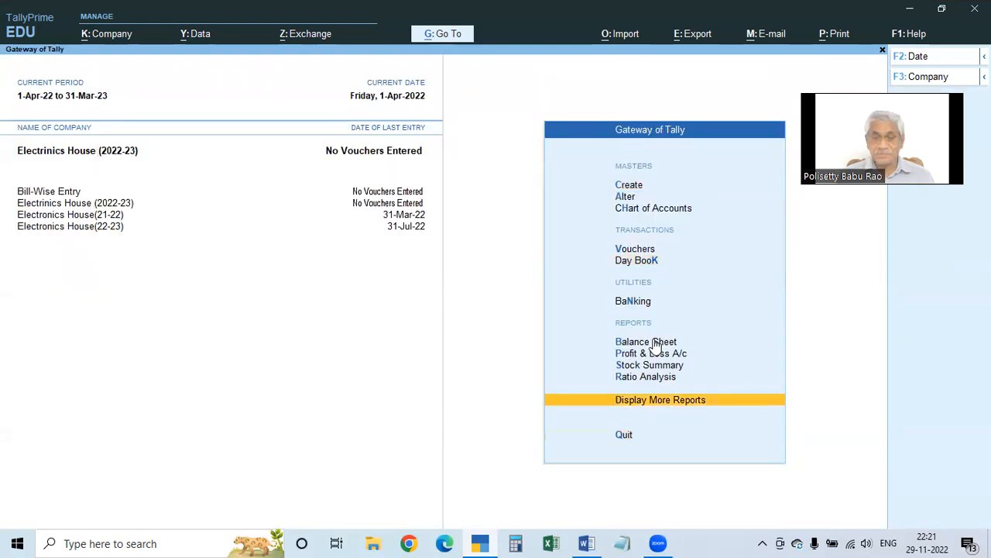
pyautogui.press('Up')
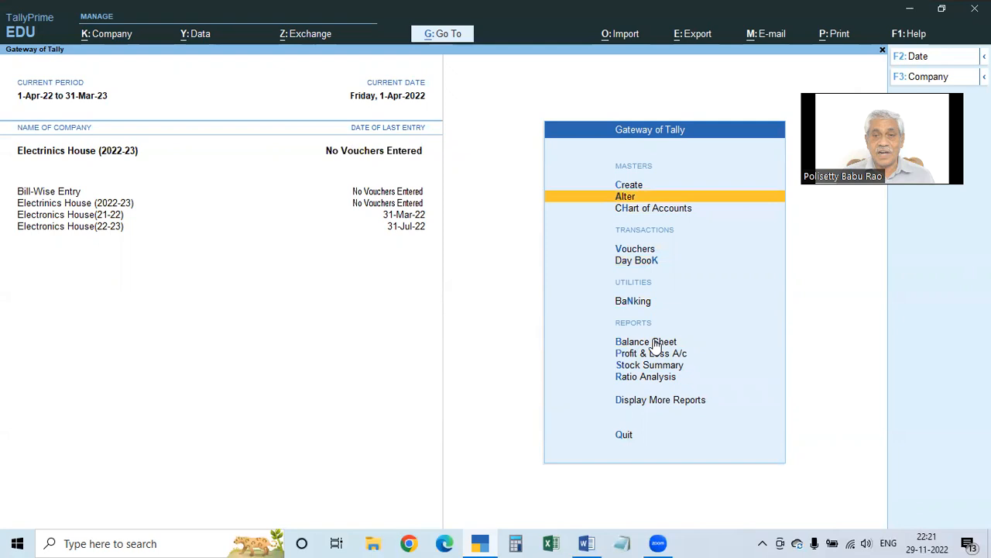
pyautogui.press('Return')
pyautogui.press('Down')
pyautogui.press('Return')
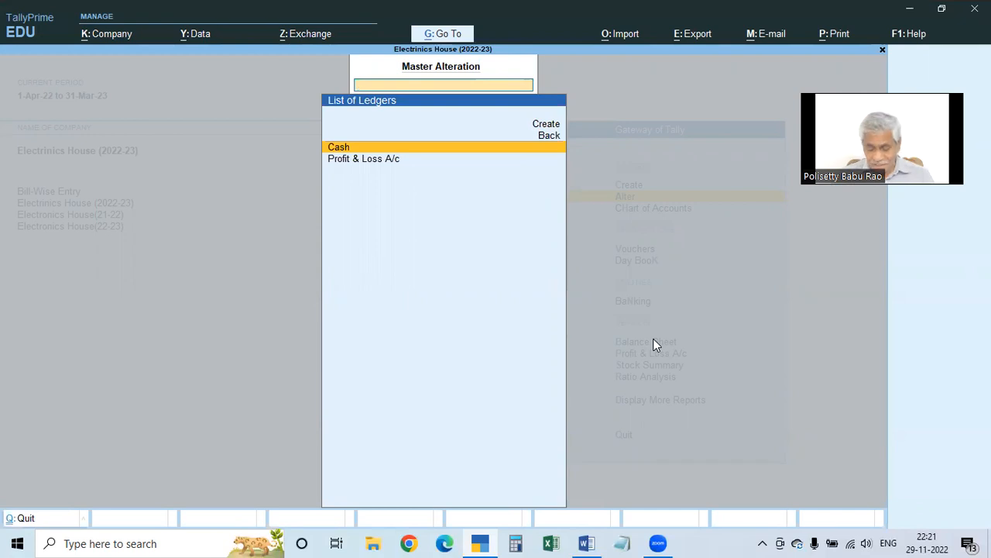
pyautogui.press('Escape')
# Step: Check the new company's stock items available for alteration and return to the Gateway of Tally
pyautogui.press('Down')
pyautogui.press('Down')
pyautogui.press('Down')
pyautogui.press('Down')
pyautogui.press('Down')
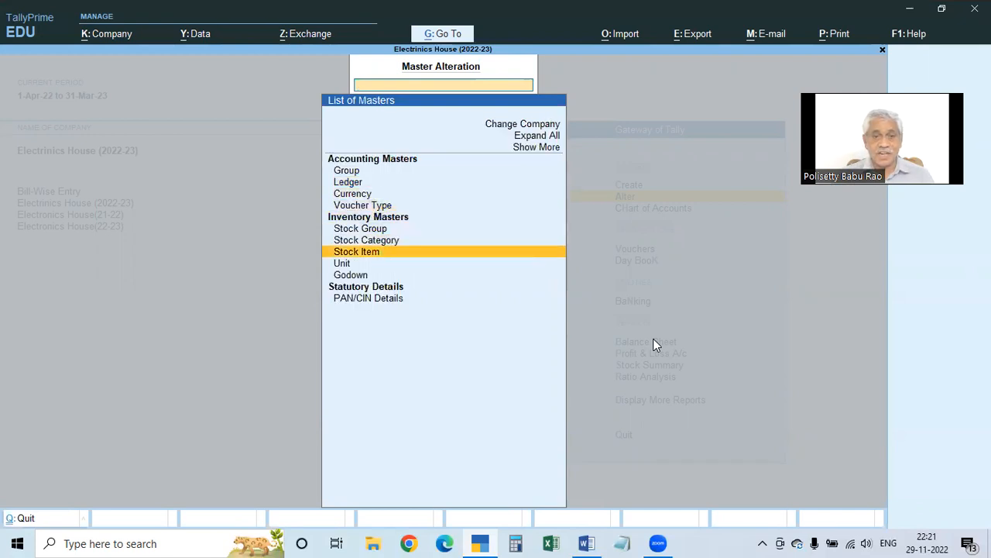
pyautogui.press('Return')
pyautogui.press('Escape')
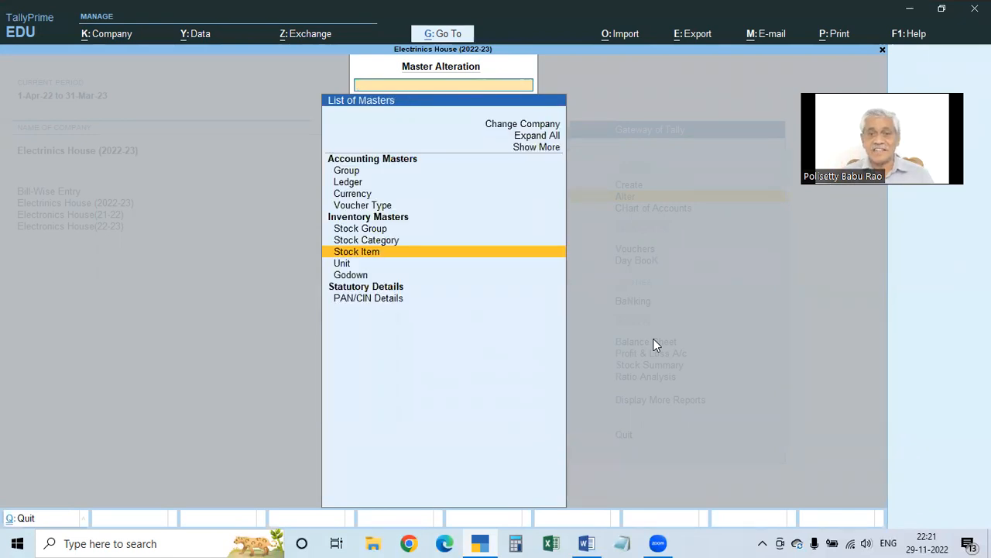
pyautogui.press('Escape')
pyautogui.press('Up')
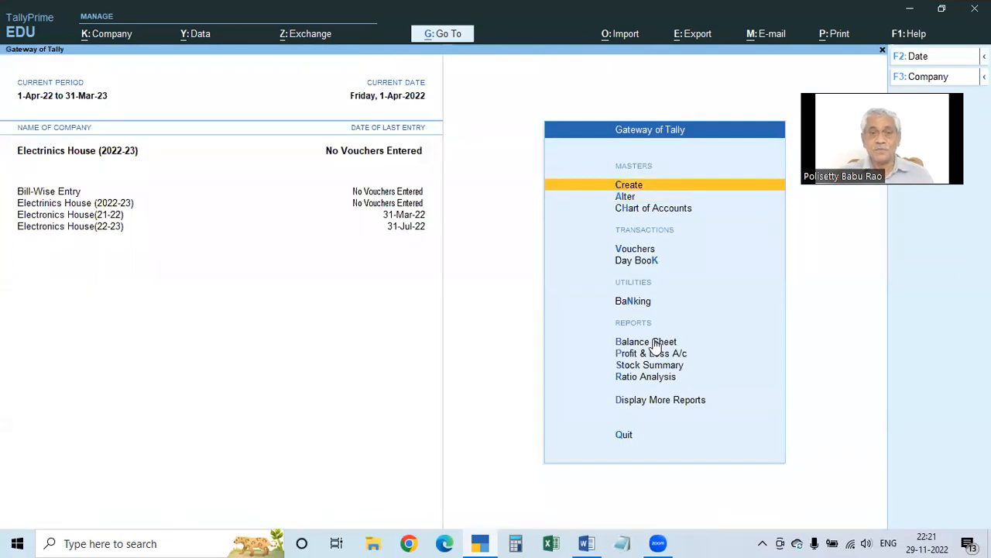
# Step: Switch to the Electronics House(21-22) company and start exporting its masters
pyautogui.click(112, 219)
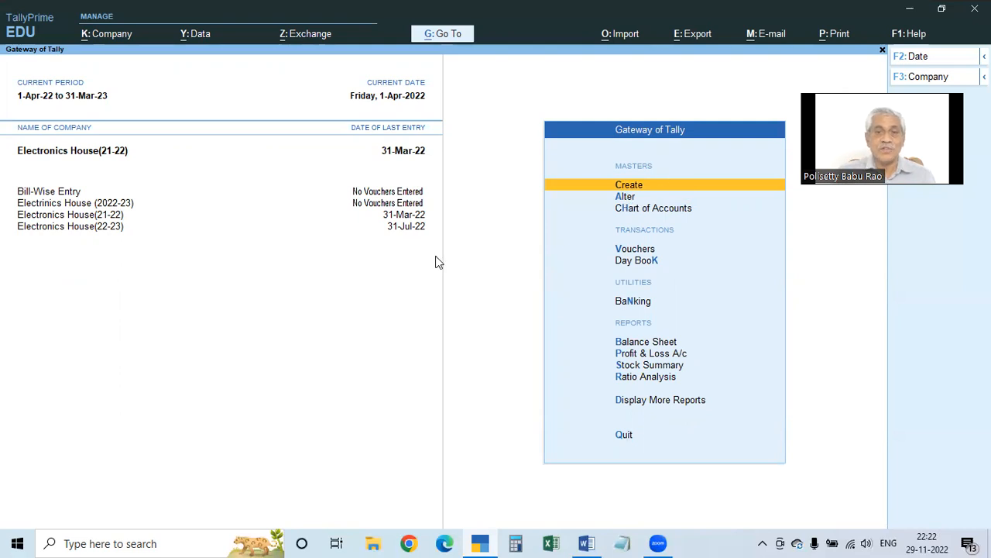
pyautogui.press('alt')
pyautogui.click(697, 35)
pyautogui.press('Escape')
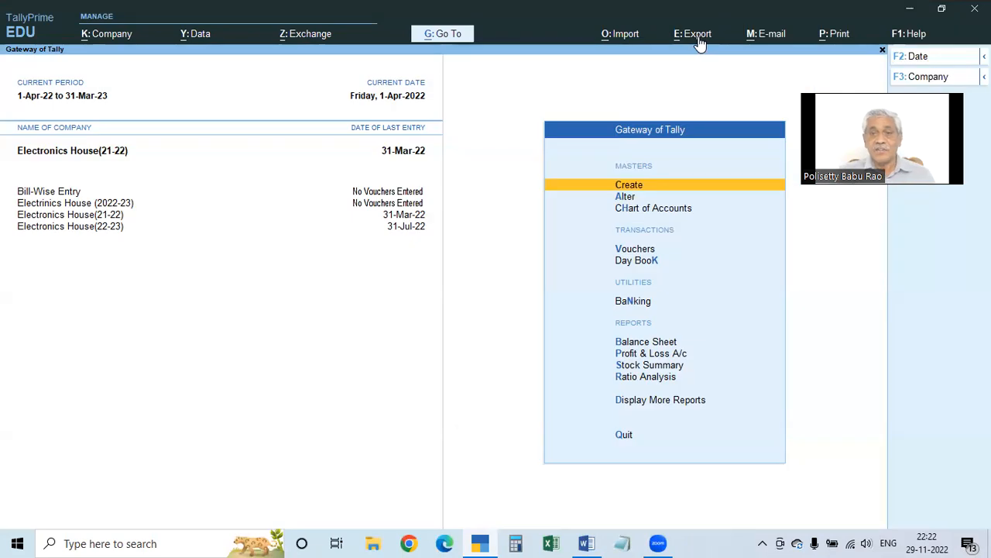
pyautogui.click(697, 38)
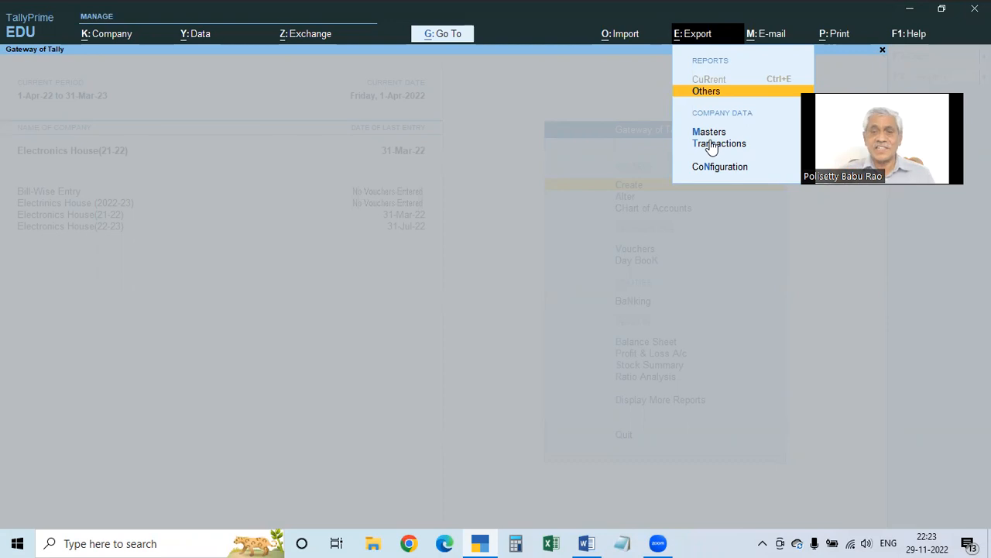
pyautogui.click(710, 133)
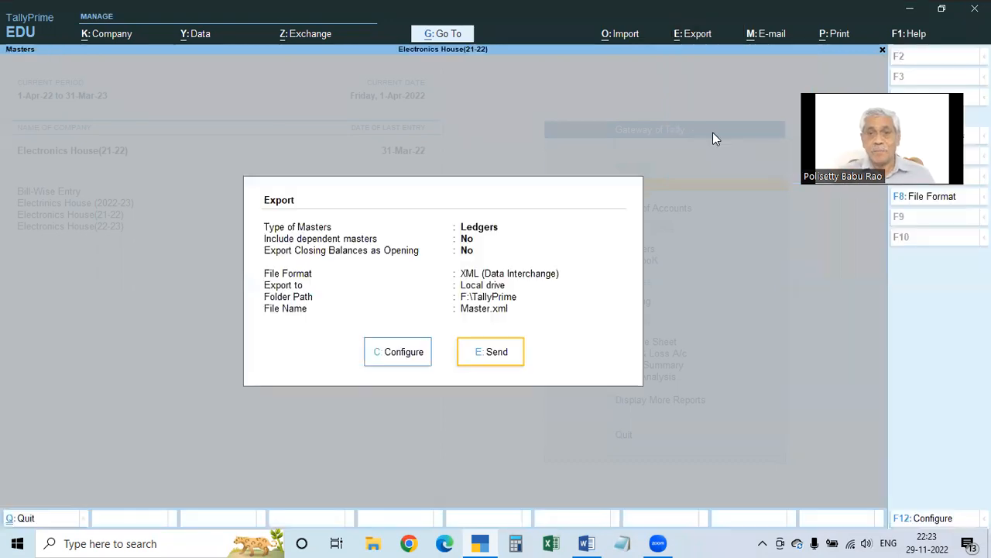
# Step: Show the full list of export configurations and set the type of master to All Masters
pyautogui.click(388, 352)
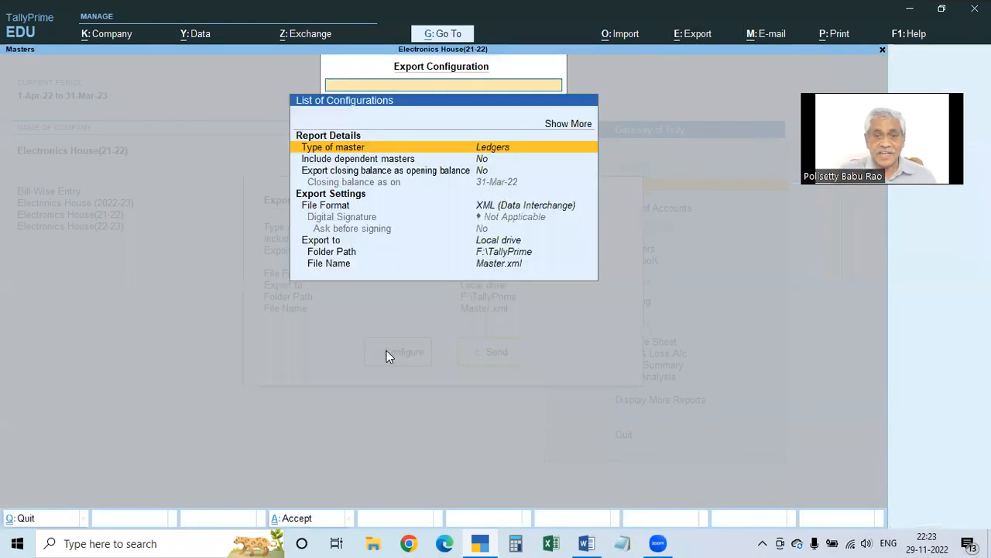
pyautogui.click(574, 125)
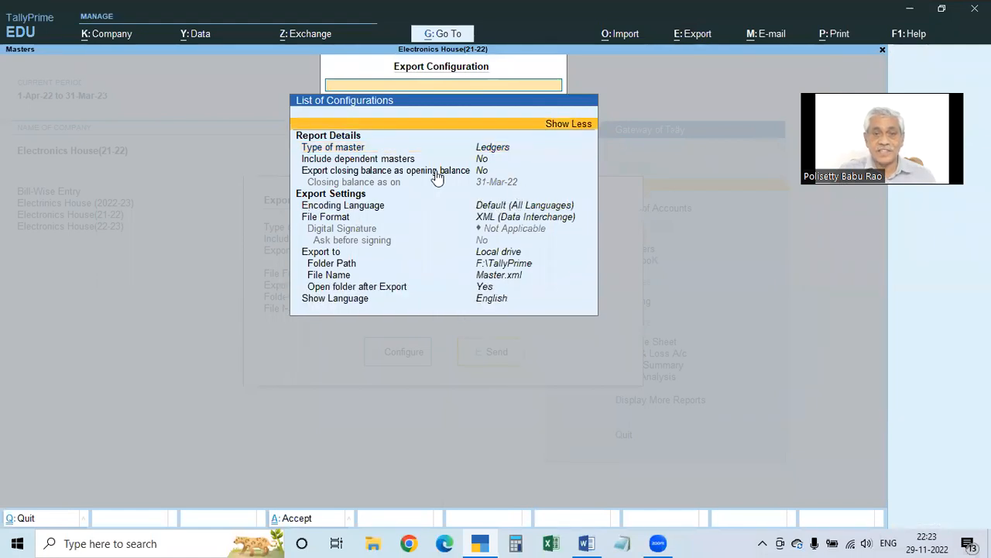
pyautogui.click(500, 151)
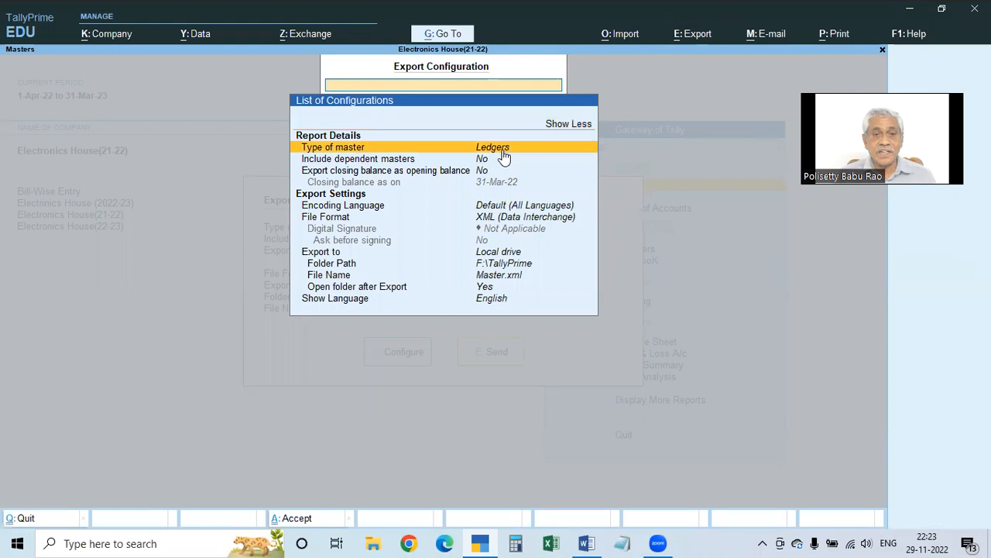
pyautogui.press('Return')
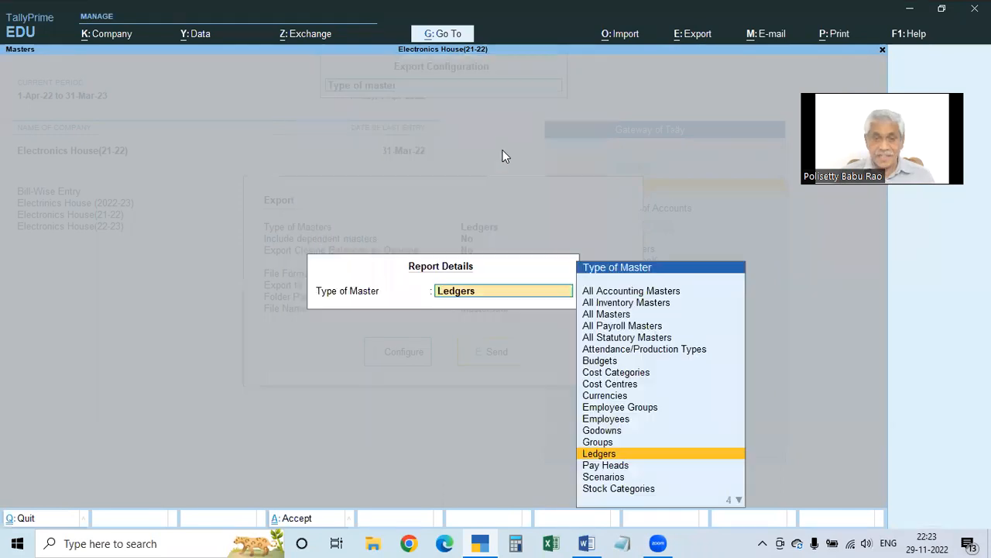
pyautogui.press('Up')
pyautogui.press('Up')
pyautogui.press('Up')
pyautogui.press('Up')
pyautogui.press('Up')
pyautogui.press('Up')
pyautogui.press('Up')
pyautogui.press('Up')
pyautogui.press('Up')
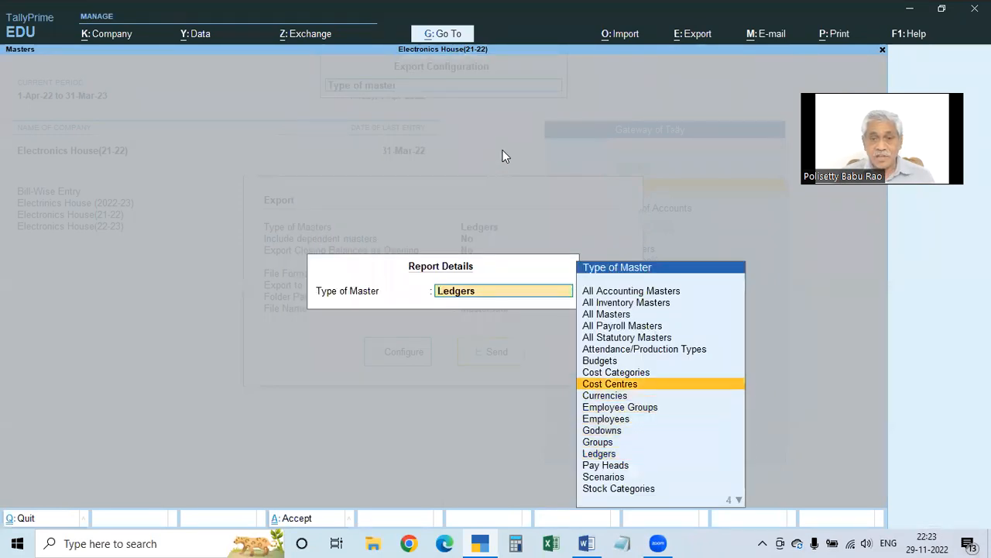
pyautogui.press('Up')
pyautogui.press('Up')
pyautogui.press('Up')
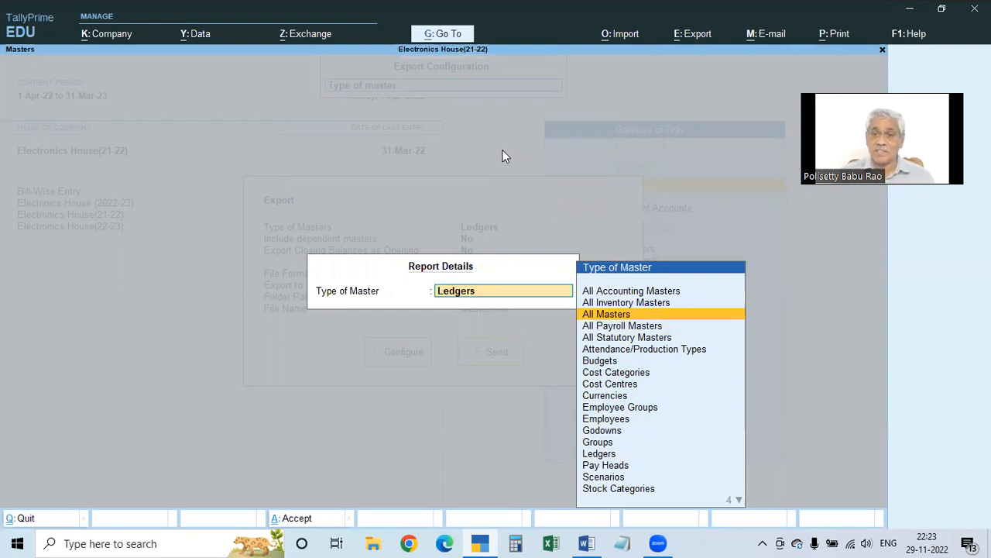
pyautogui.press('Return')
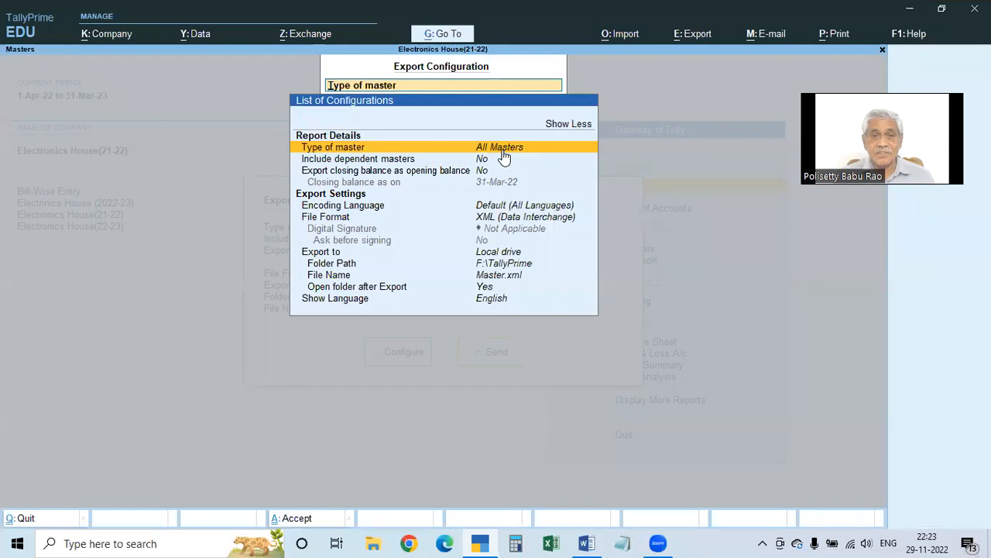
pyautogui.click(502, 152)
pyautogui.press('Return')
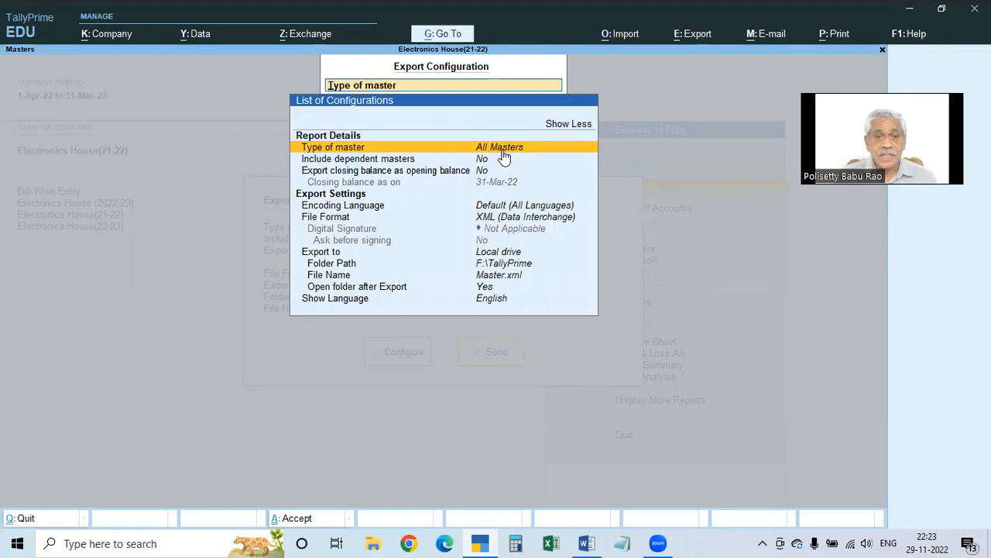
# Step: Set Export closing balance as opening balance to Yes, keeping 31-Mar-22 as the closing balance date
pyautogui.press('Down')
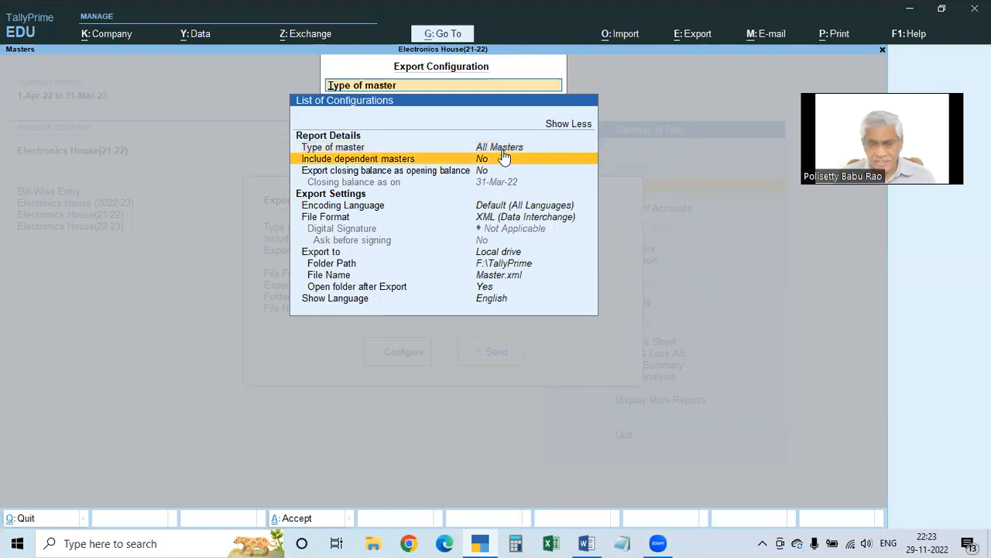
pyautogui.press('Down')
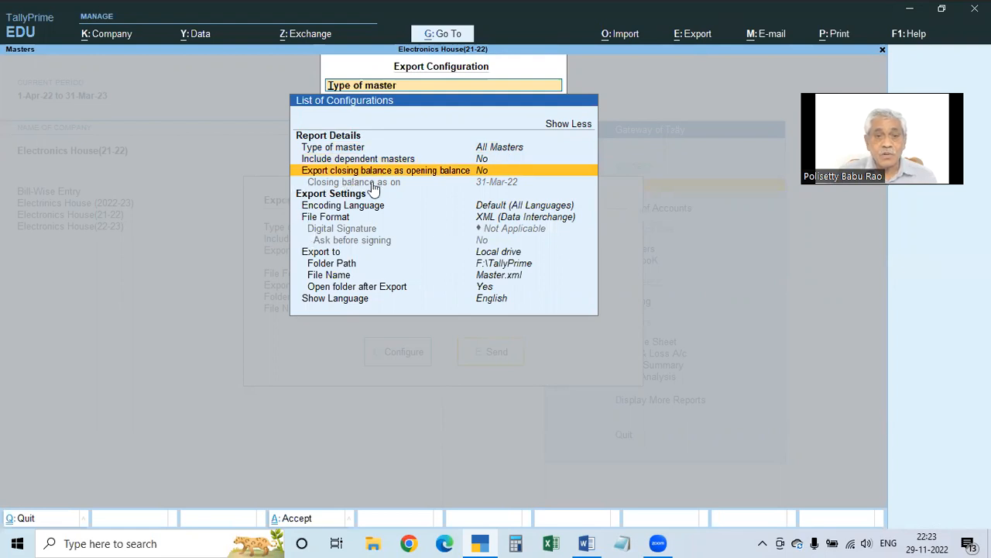
pyautogui.click(489, 171)
pyautogui.click(490, 170)
pyautogui.click(490, 171)
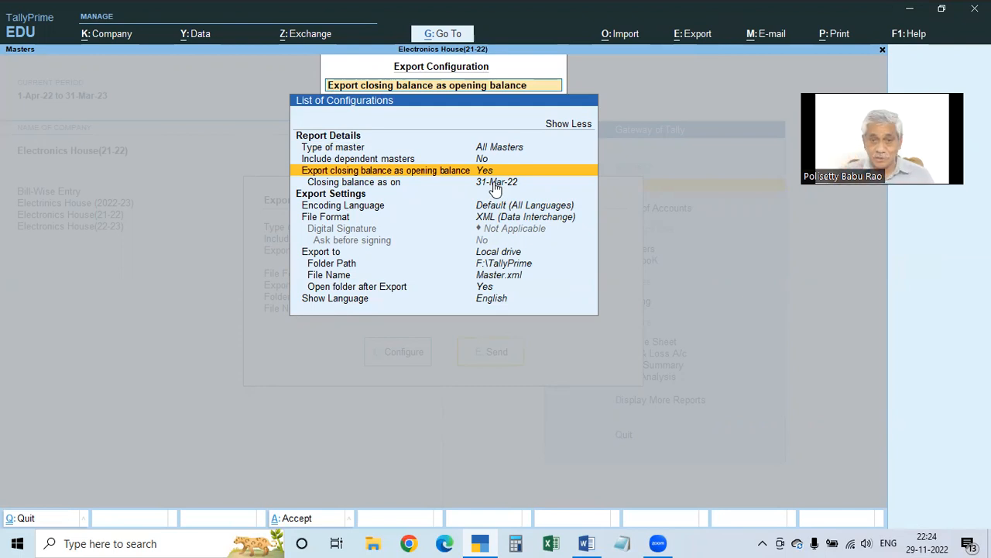
pyautogui.press('Down')
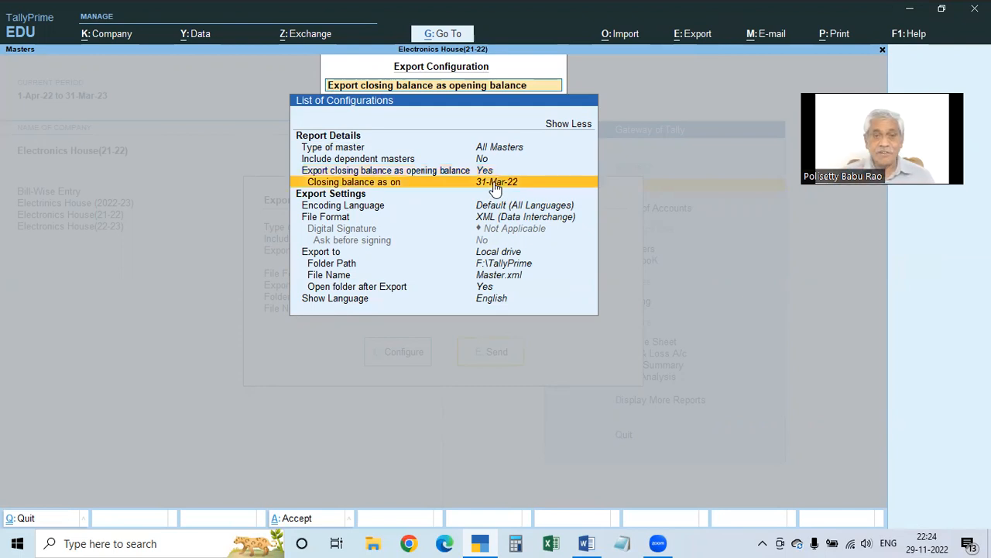
# Step: Keep XML (Data Interchange) as the file format for the masters export
pyautogui.press('Down')
pyautogui.press('Down')
pyautogui.press('Down')
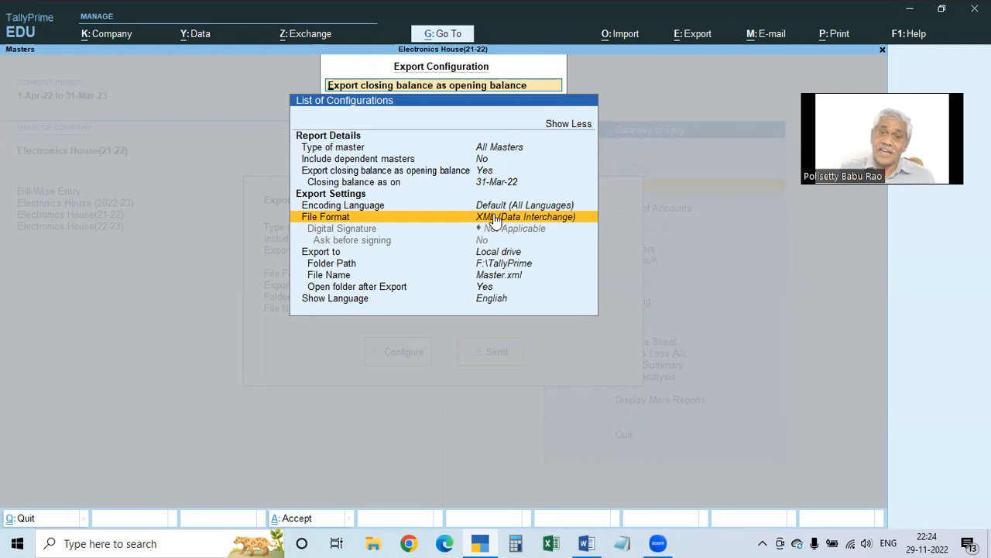
pyautogui.click(493, 217)
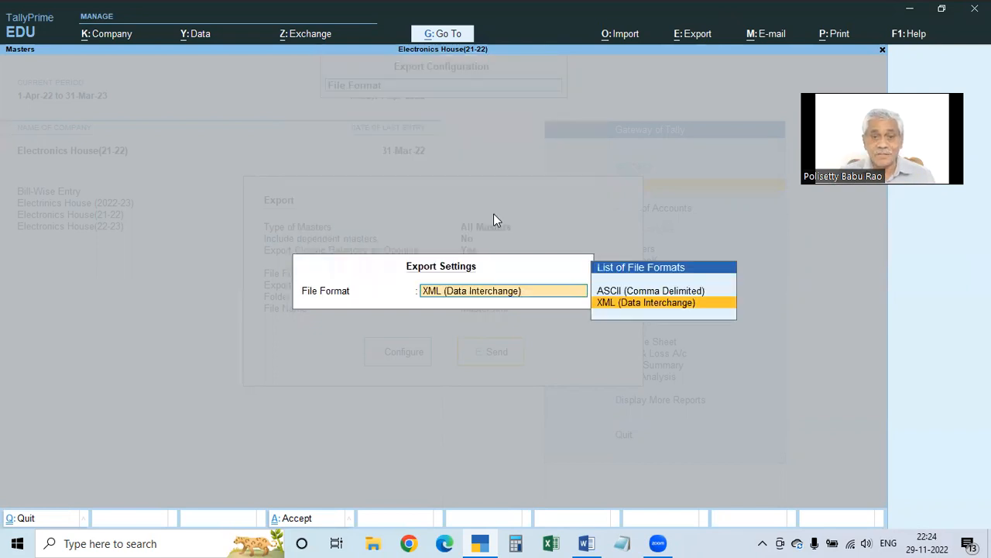
pyautogui.press('Return')
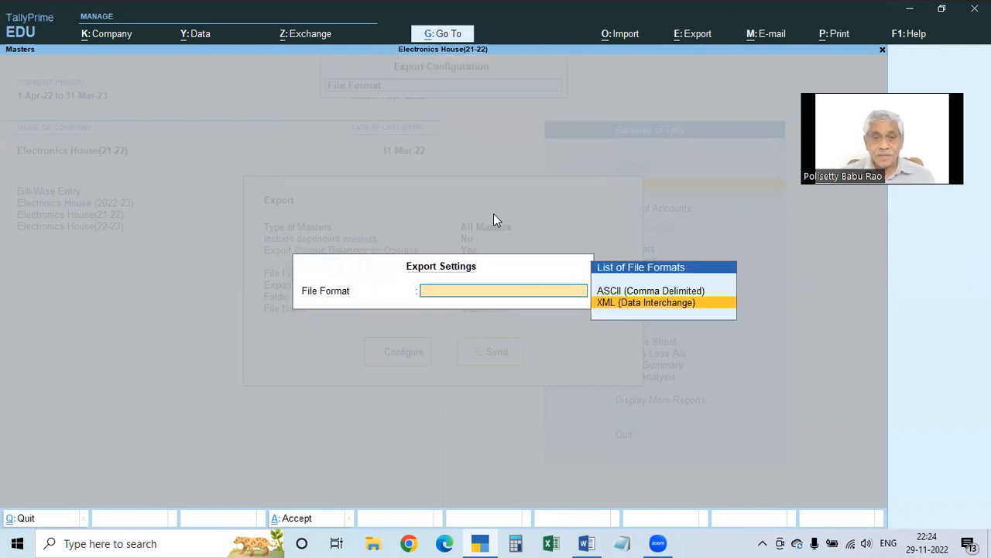
pyautogui.press('Down')
pyautogui.press('Down')
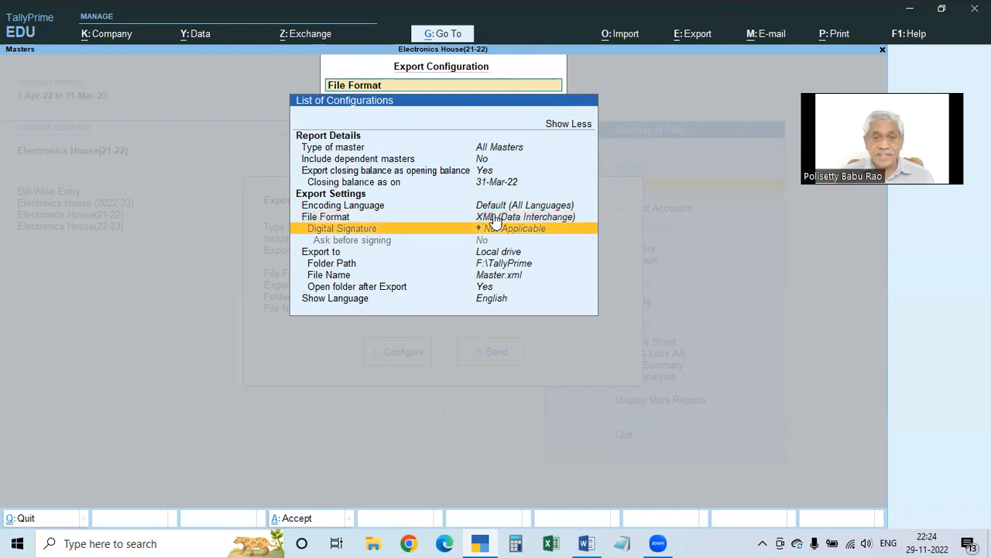
# Step: Keep Local drive as the export destination and set the folder path to the Desktop folder
pyautogui.press('Down')
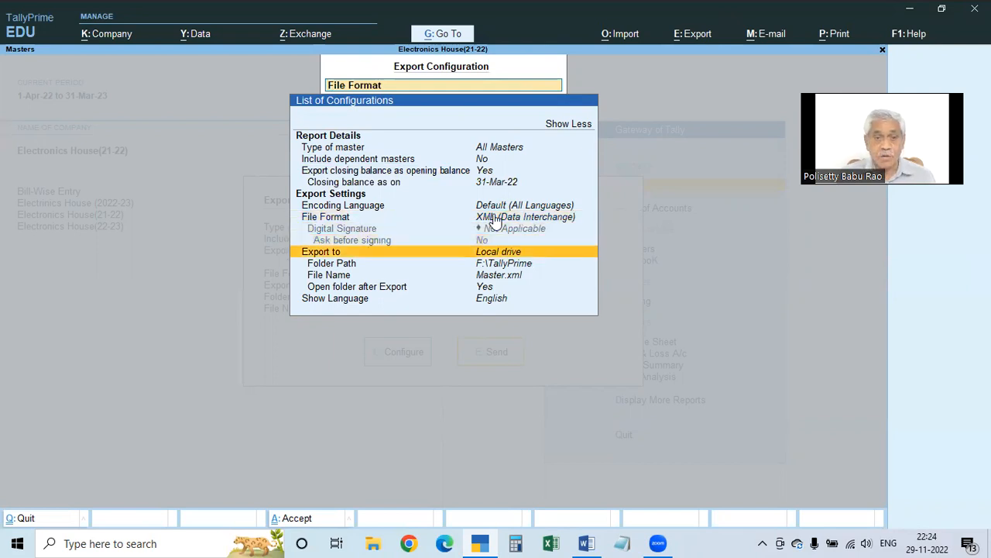
pyautogui.press('Down')
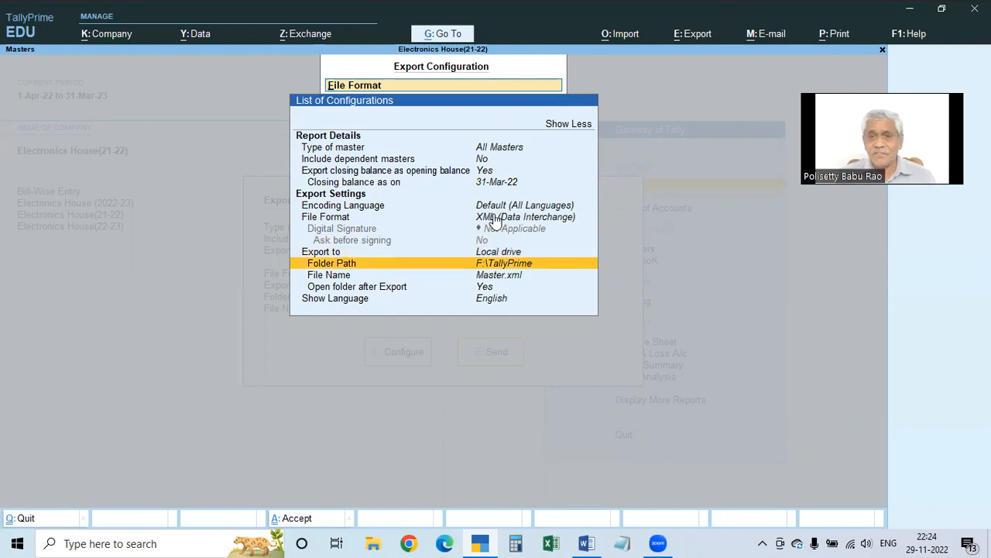
pyautogui.press('Return')
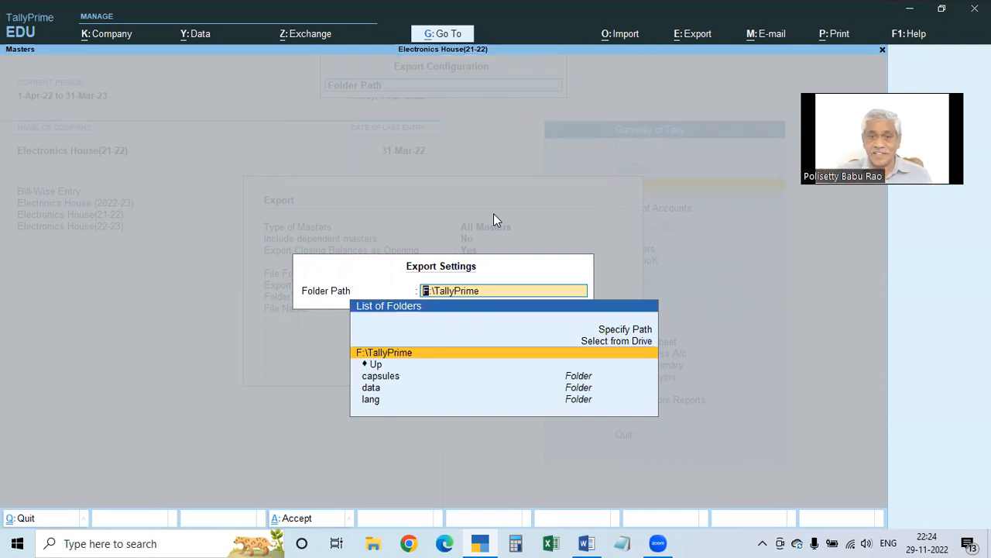
pyautogui.click(622, 343)
pyautogui.click(624, 345)
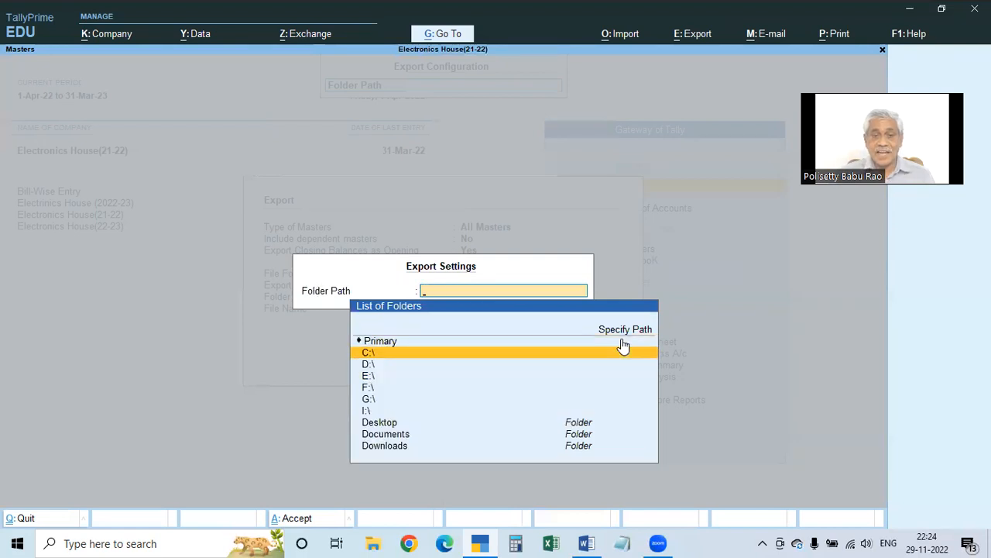
pyautogui.click(386, 425)
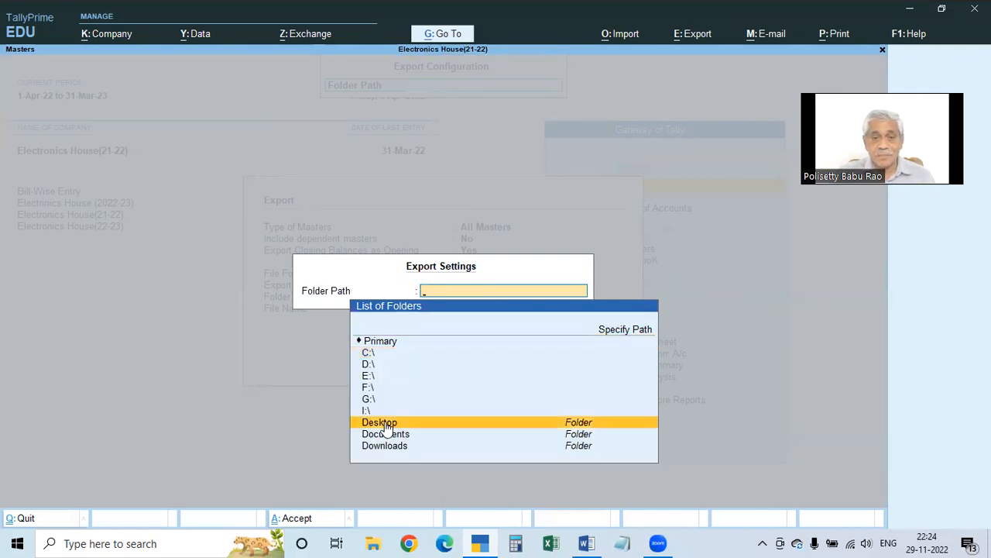
pyautogui.click(385, 423)
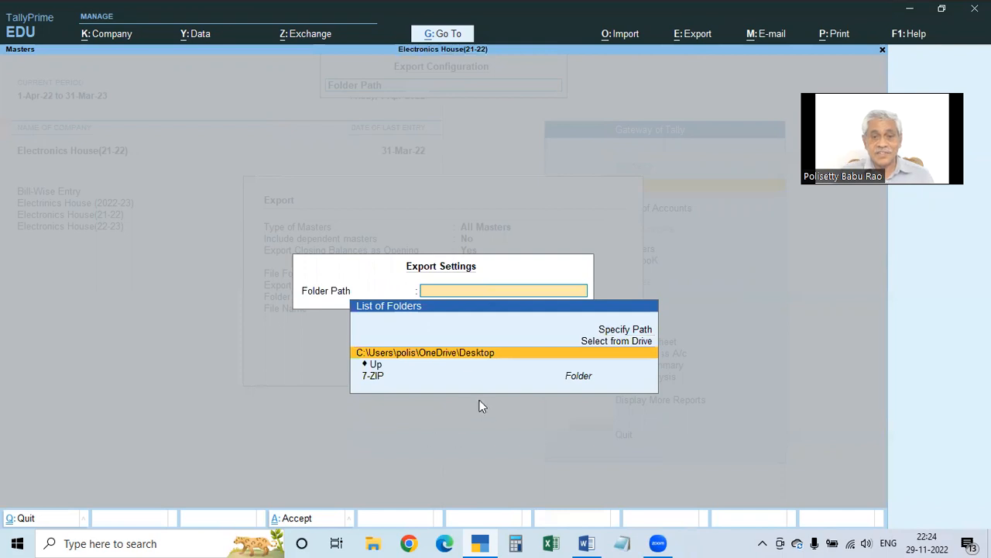
pyautogui.click(465, 354)
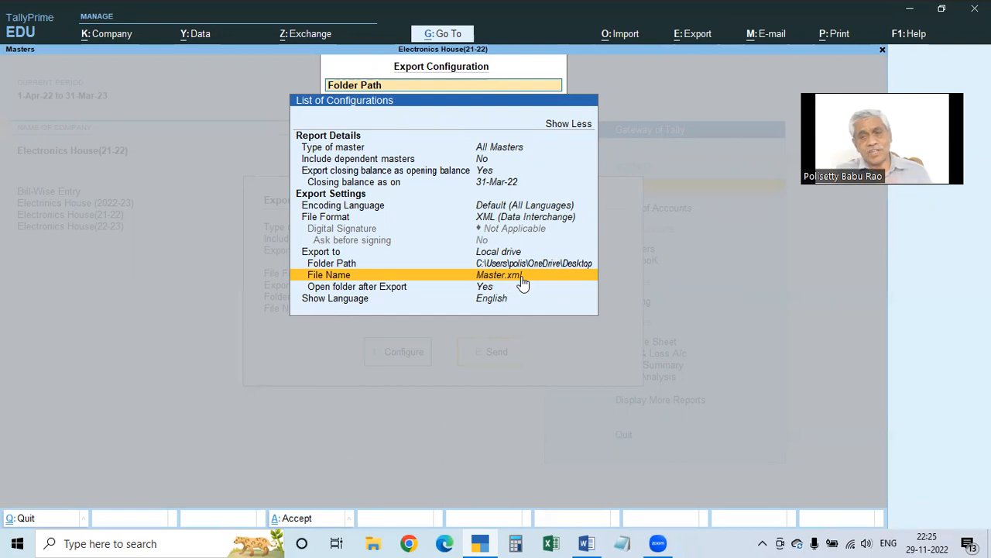
# Step: Accept the export configuration, export the masters as Master.xml, and check the file in the Desktop folder
pyautogui.press('Down')
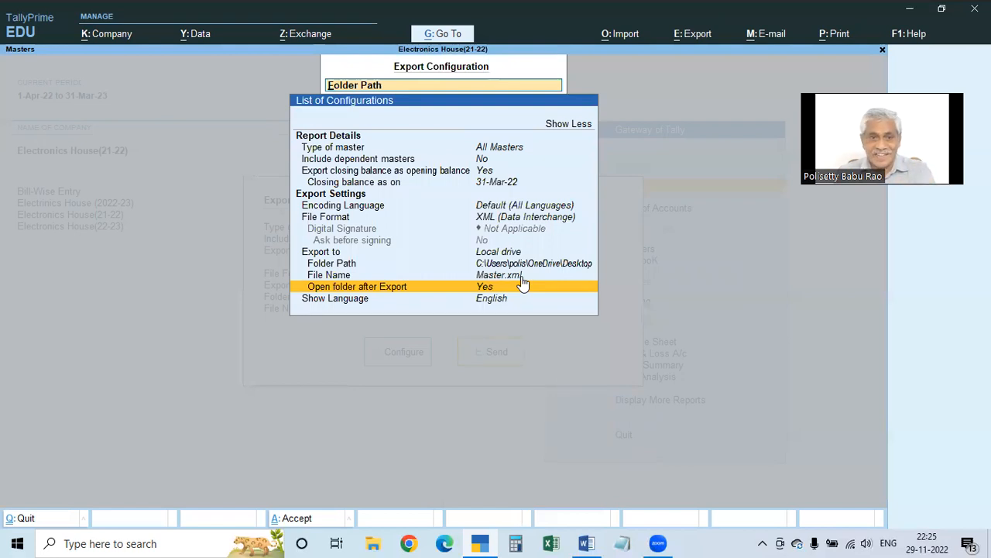
pyautogui.press('Down')
pyautogui.press('ctrl')
pyautogui.hotkey('ctrl', 'a')
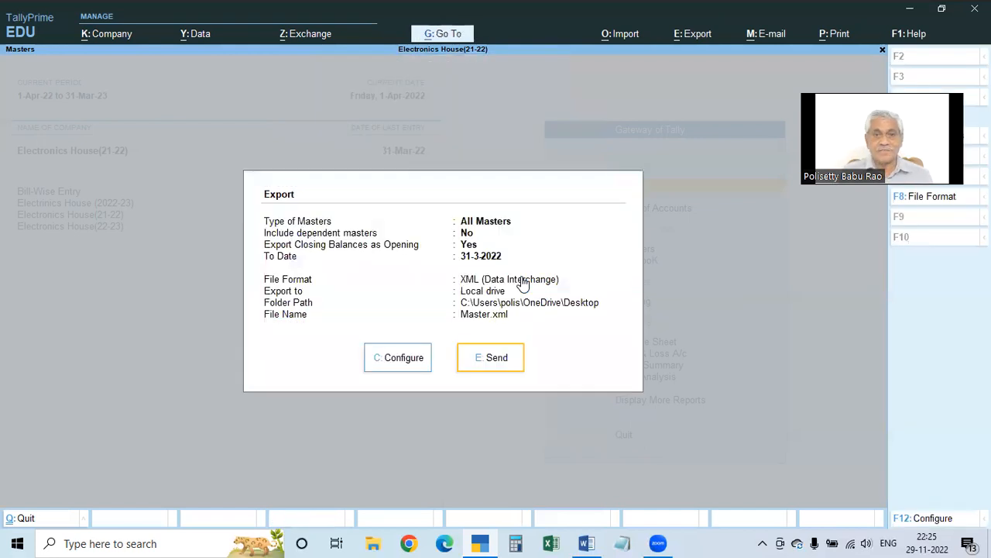
pyautogui.click(500, 361)
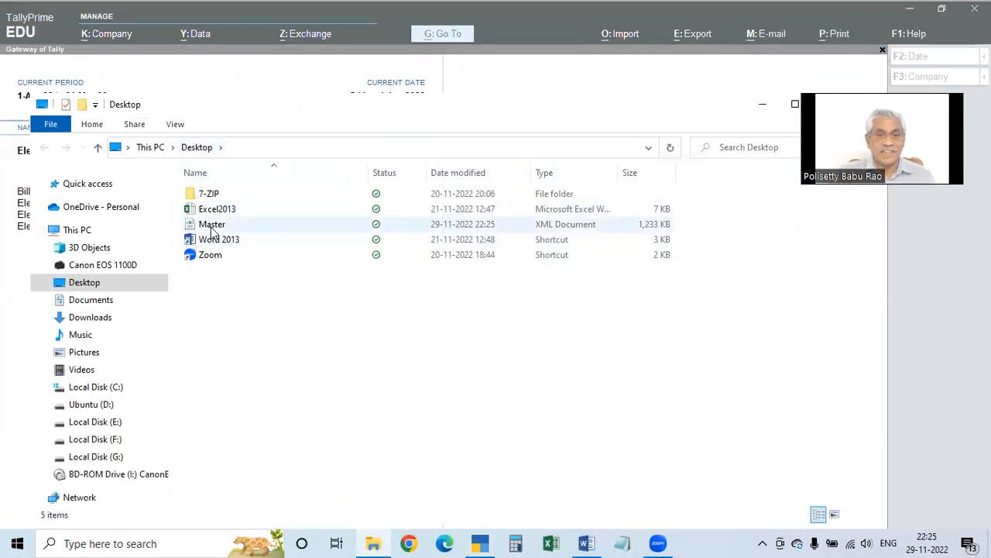
pyautogui.click(904, 215)
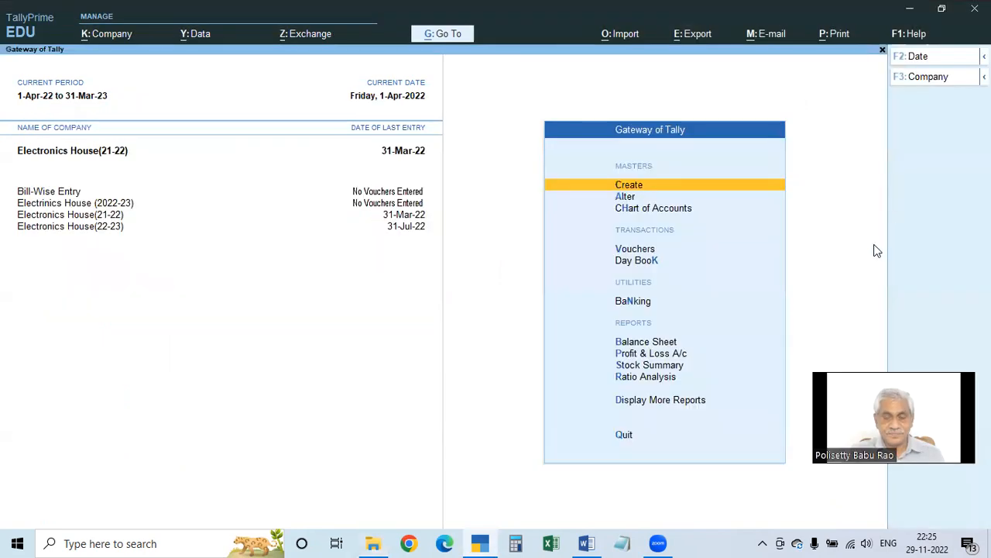
pyautogui.click(911, 9)
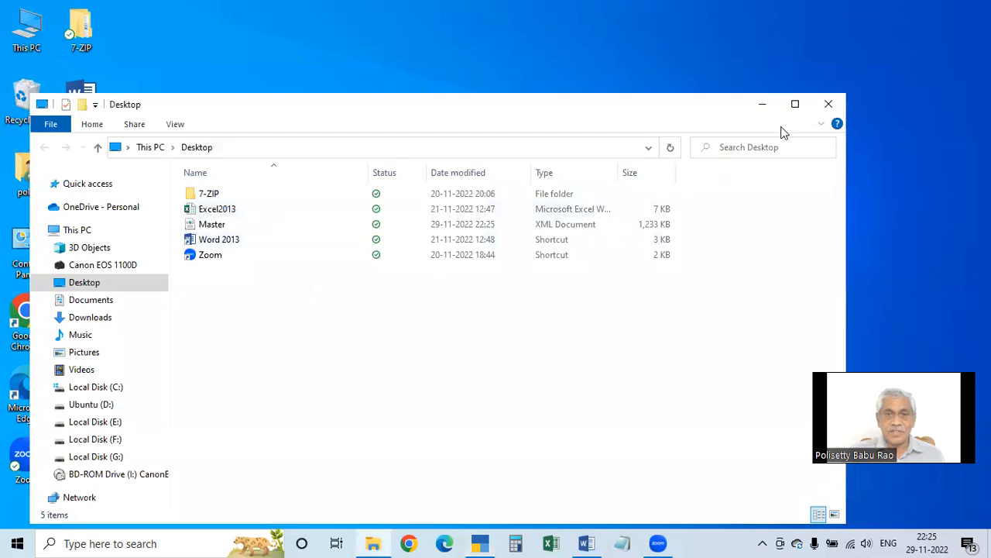
# Step: Close the Desktop folder window, point out the Master file on the desktop, and switch back to TallyPrime
pyautogui.click(827, 101)
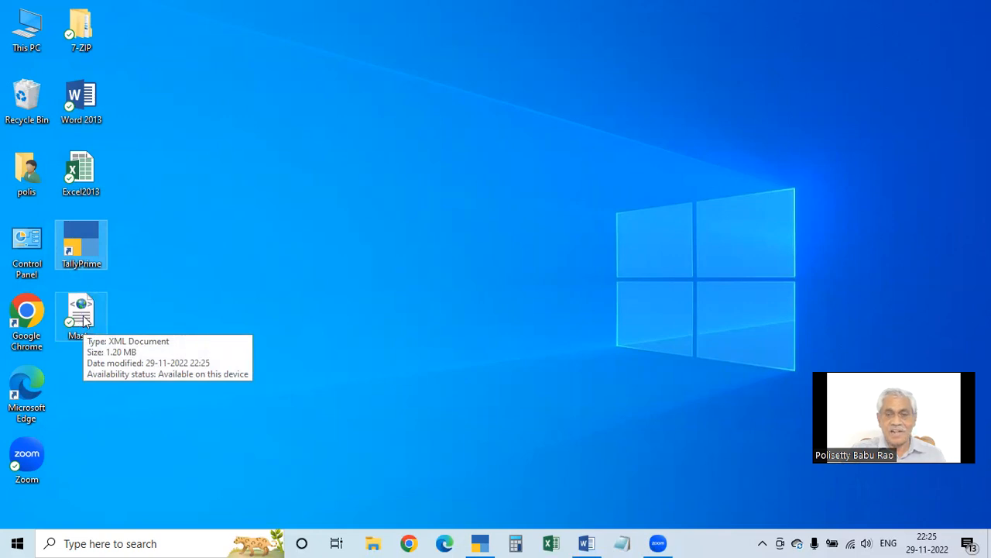
pyautogui.click(84, 306)
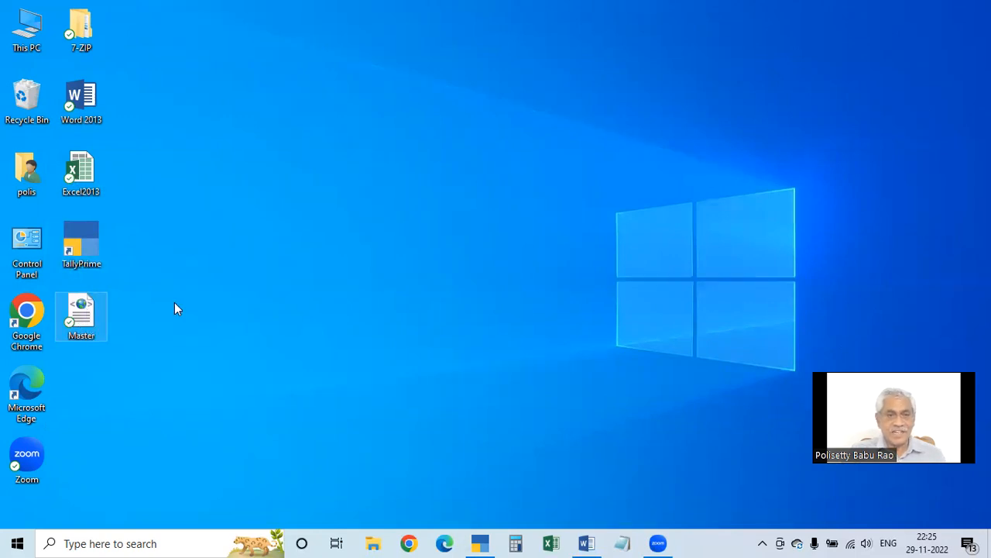
pyautogui.click(478, 543)
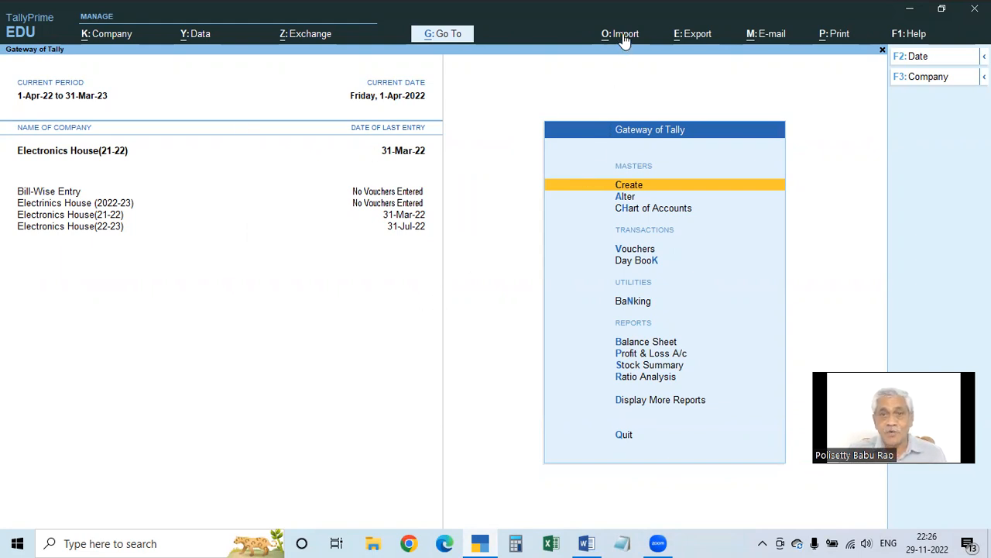
# Step: Start a masters import and choose Master.xml from the Desktop folder as the file to import
pyautogui.press('alt')
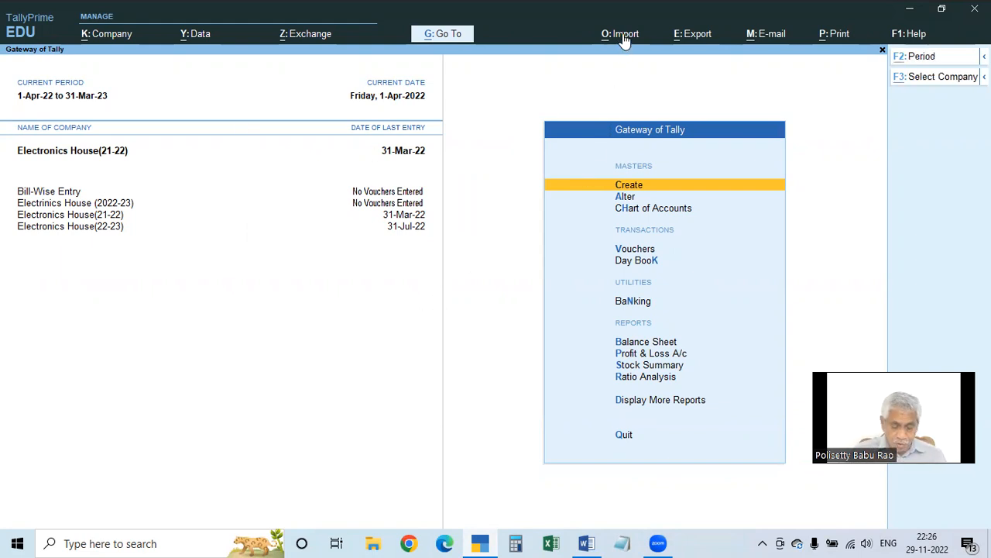
pyautogui.click(624, 35)
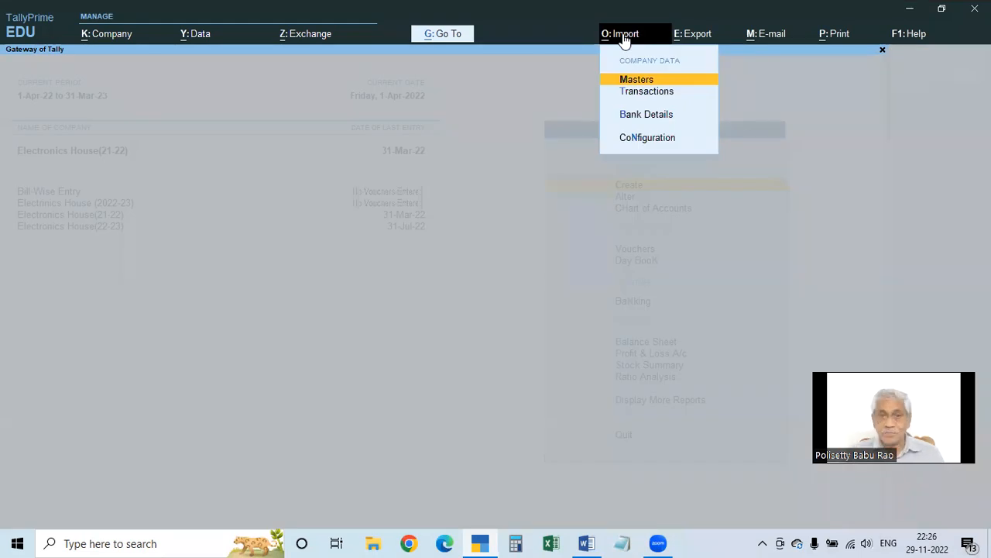
pyautogui.click(637, 80)
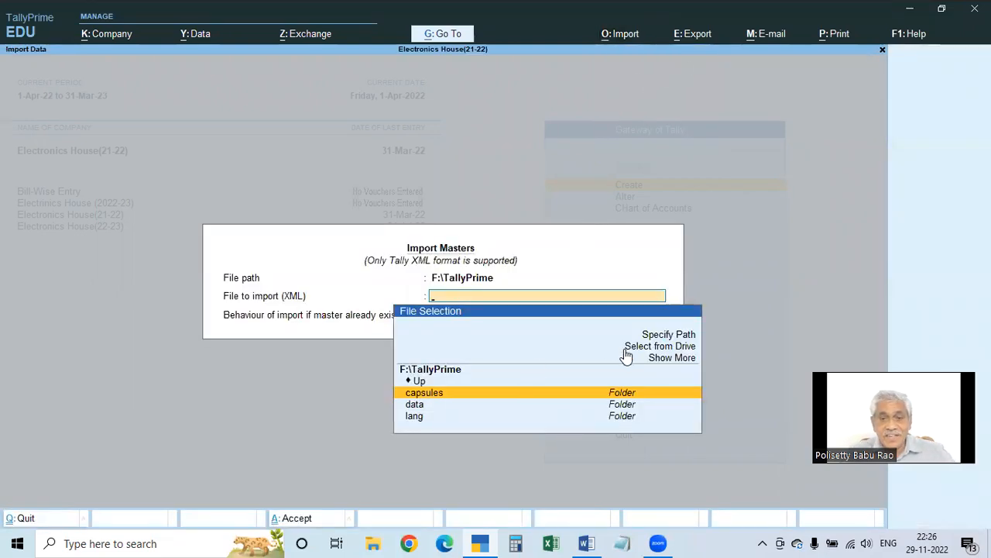
pyautogui.click(657, 347)
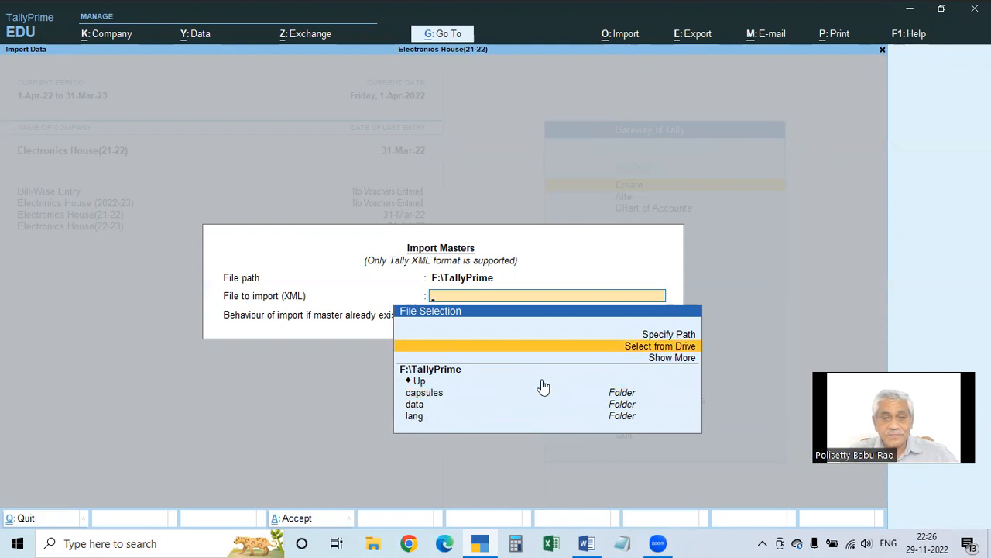
pyautogui.press('Return')
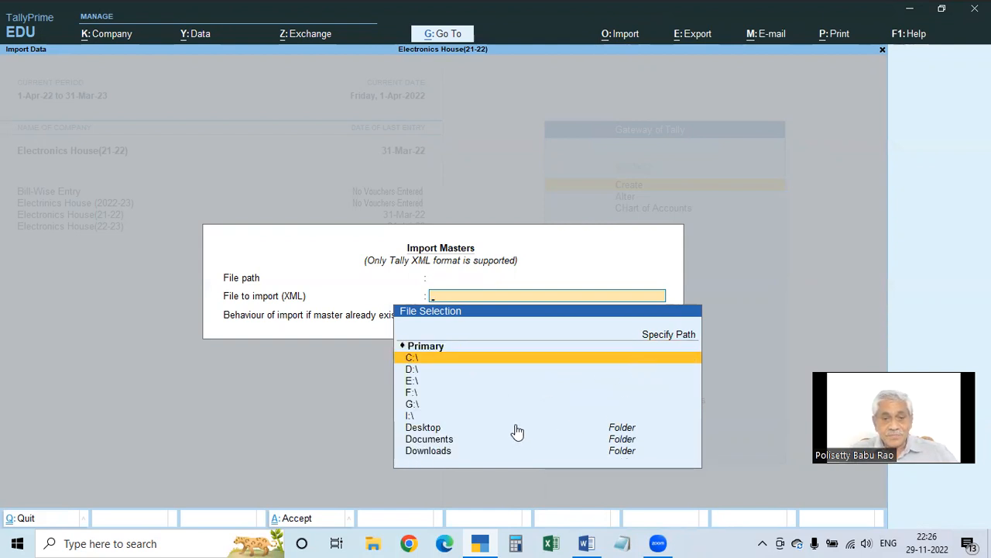
pyautogui.click(425, 431)
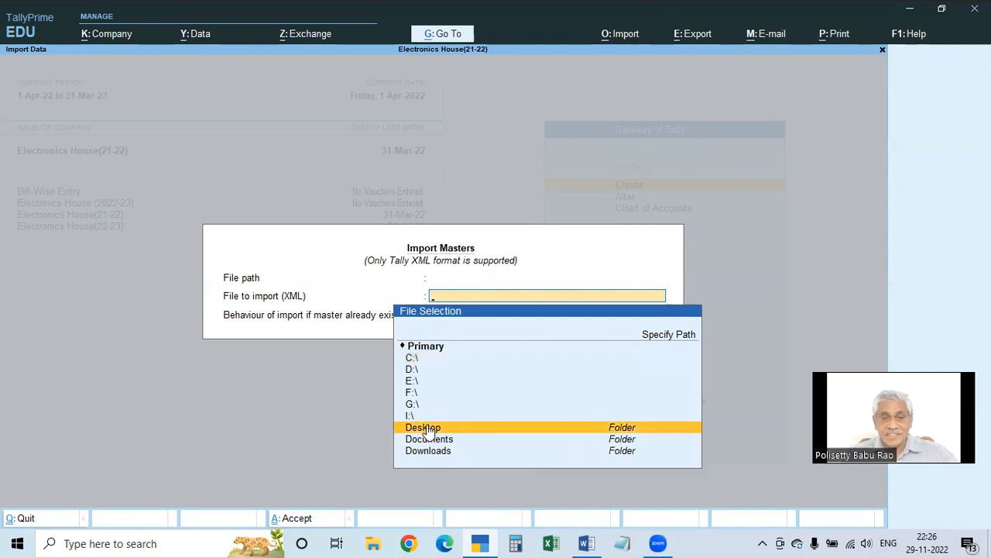
pyautogui.click(426, 430)
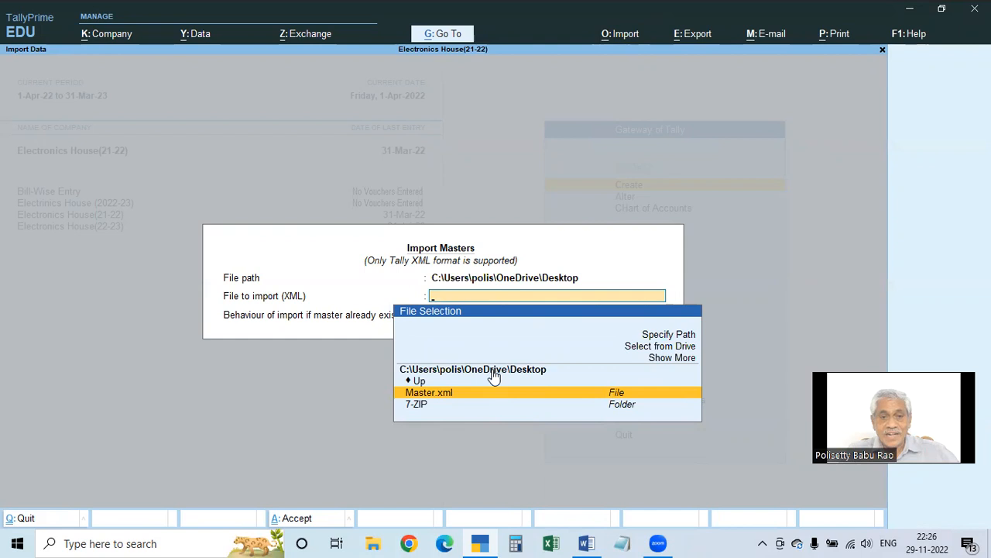
pyautogui.click(445, 391)
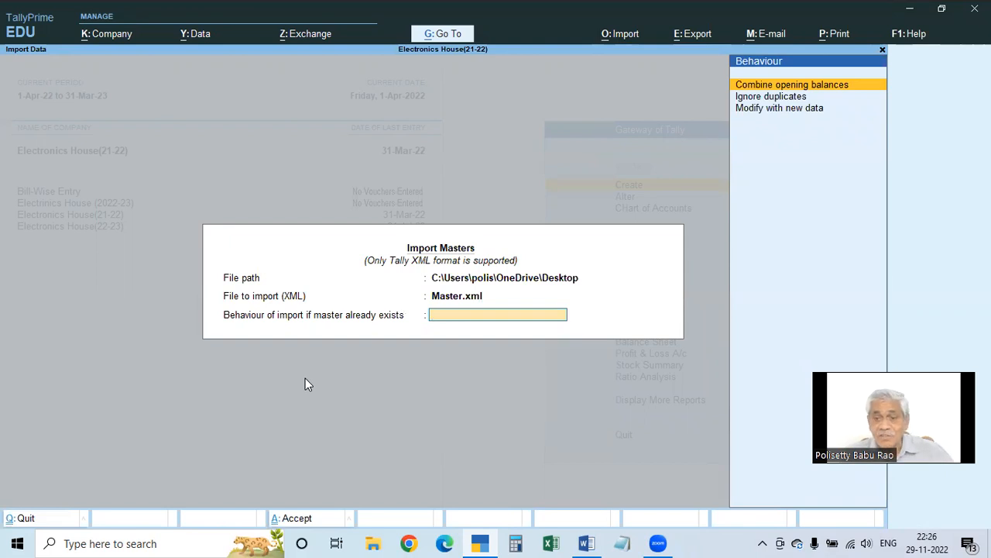
# Step: Set the behaviour for already existing masters to Modify with new data and try to import into Electronics House(21-22)
pyautogui.click(777, 109)
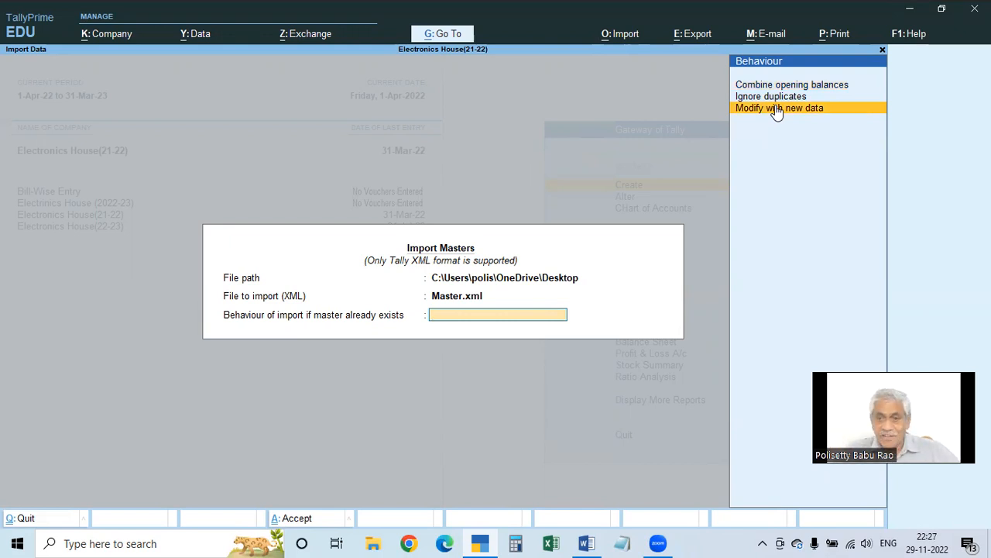
pyautogui.click(777, 110)
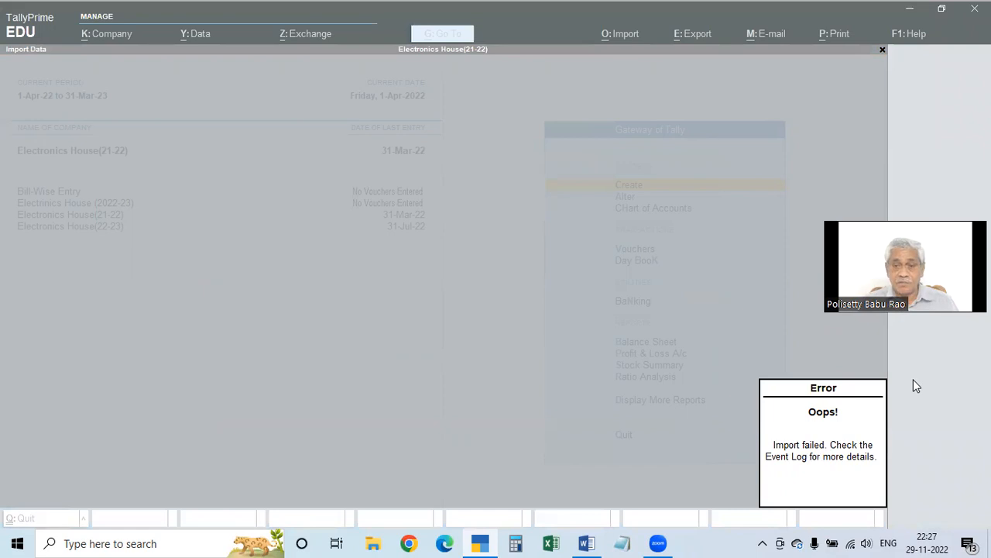
pyautogui.press('Escape')
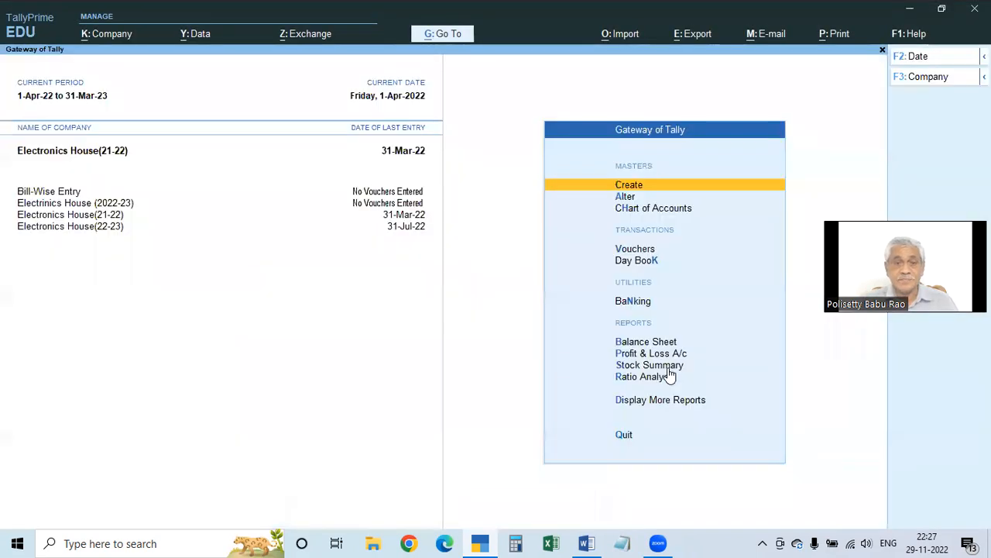
pyautogui.press('Escape')
pyautogui.press('Escape')
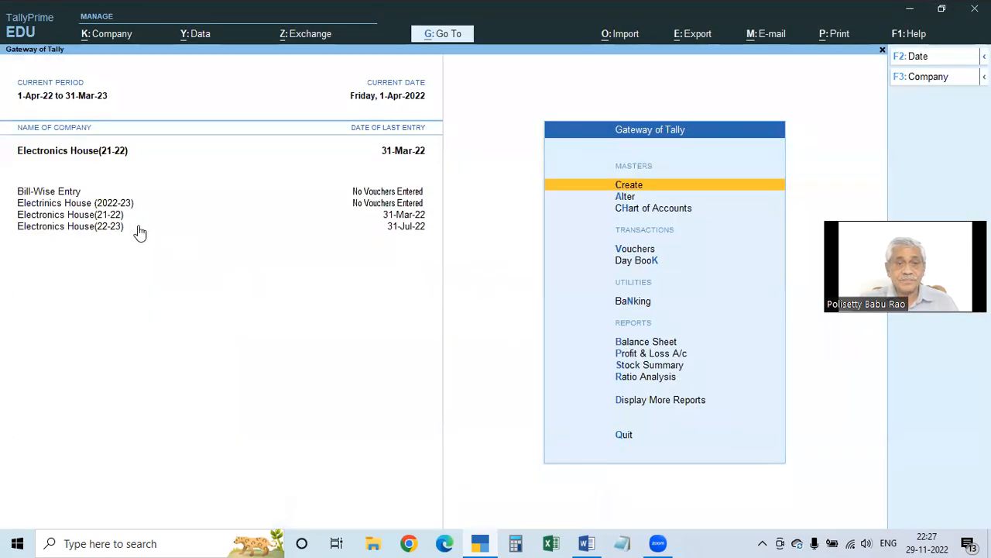
pyautogui.click(625, 37)
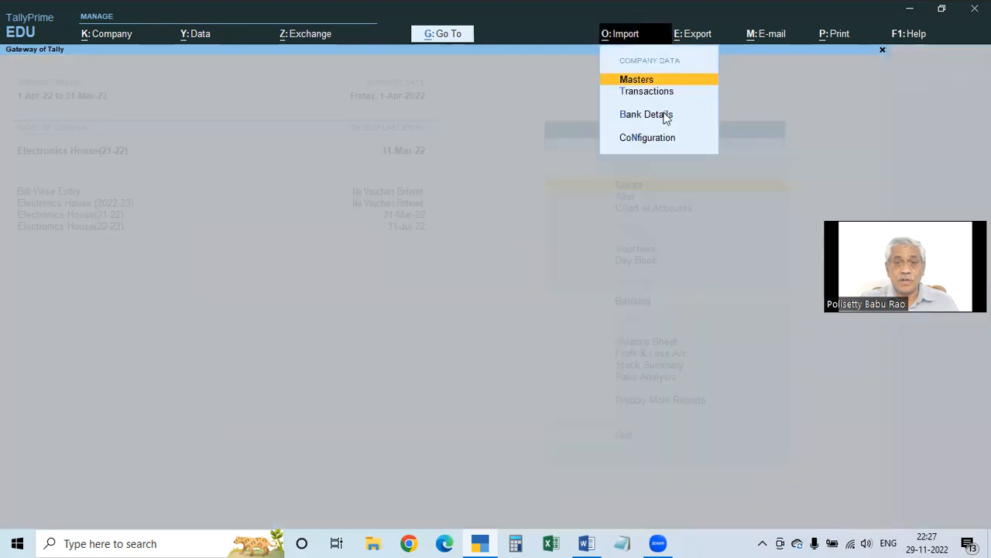
pyautogui.press('Escape')
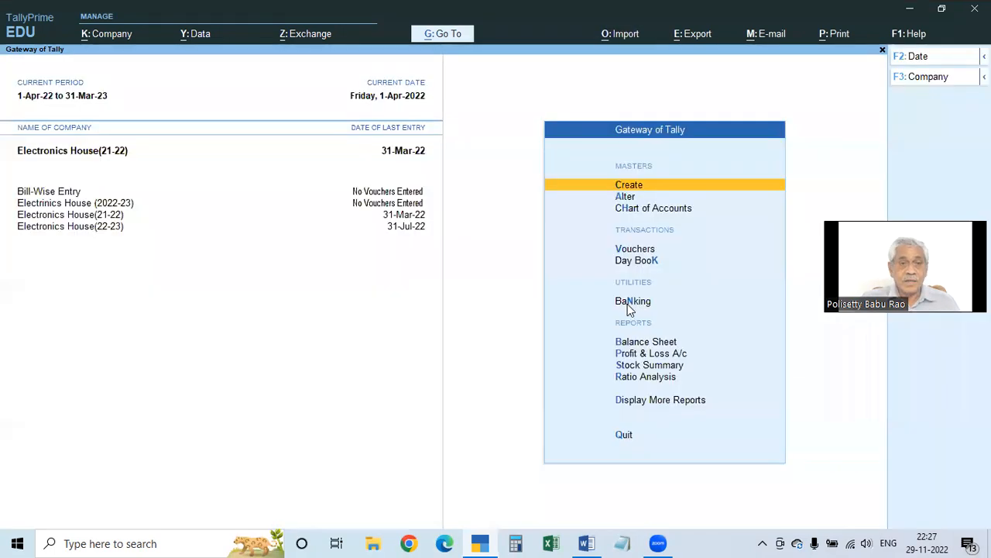
pyautogui.click(910, 9)
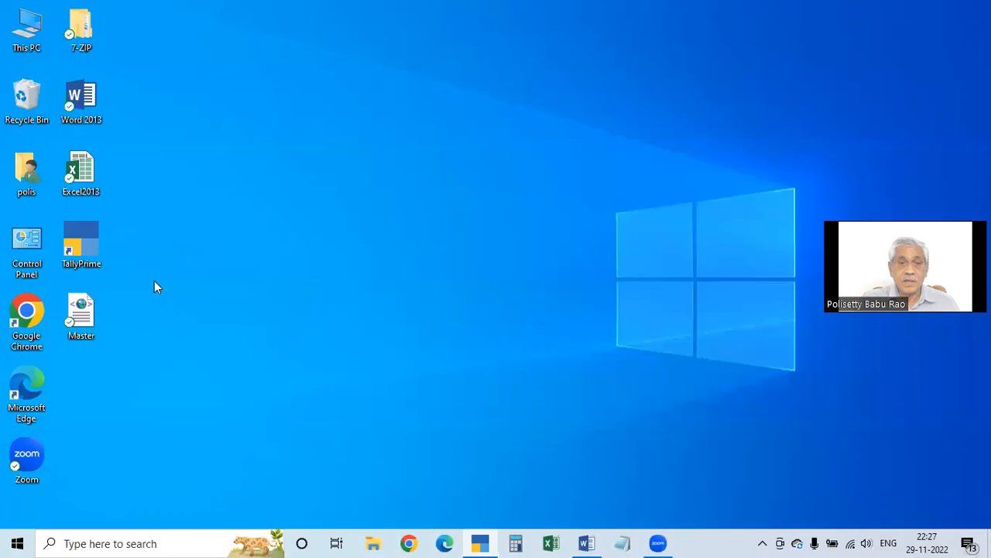
pyautogui.click(477, 543)
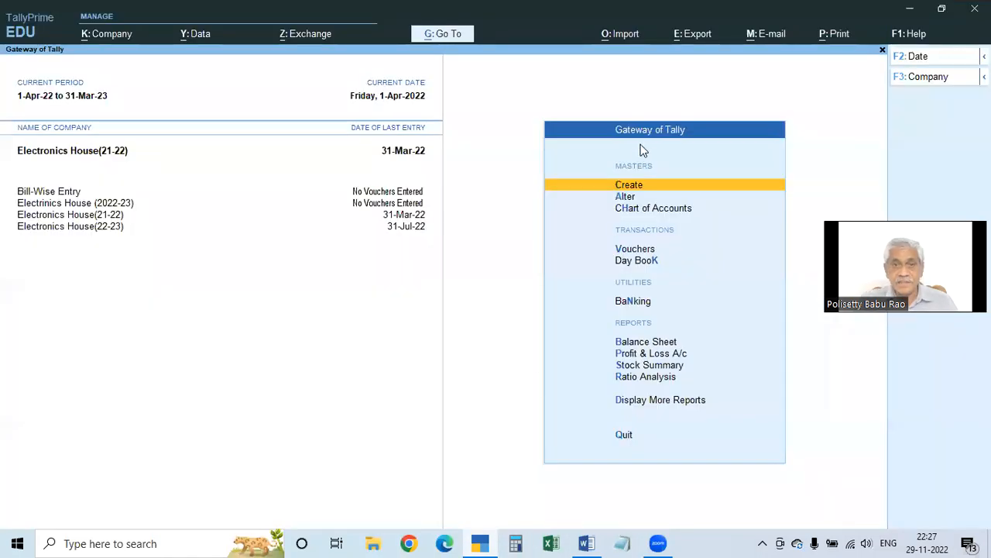
pyautogui.click(70, 97)
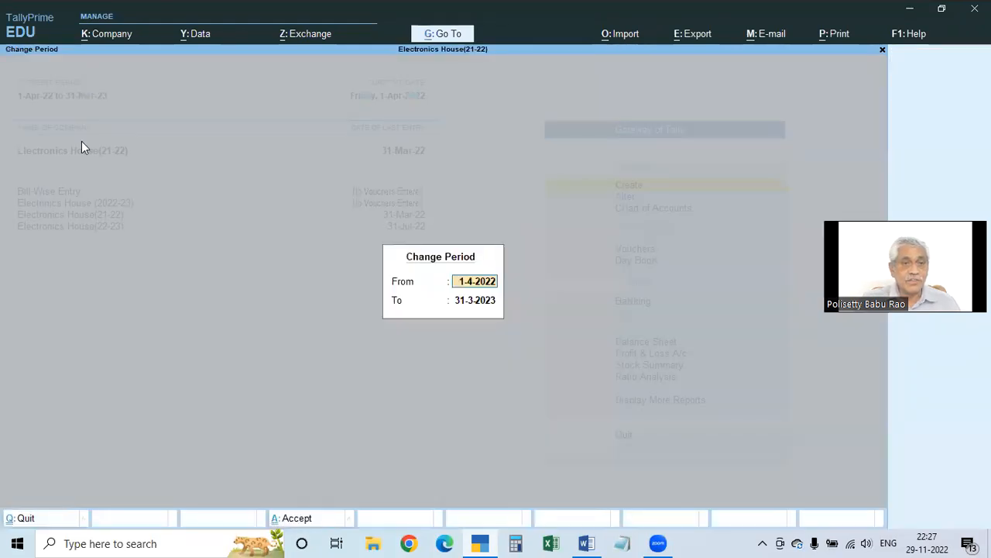
pyautogui.write('1')
pyautogui.press('Escape')
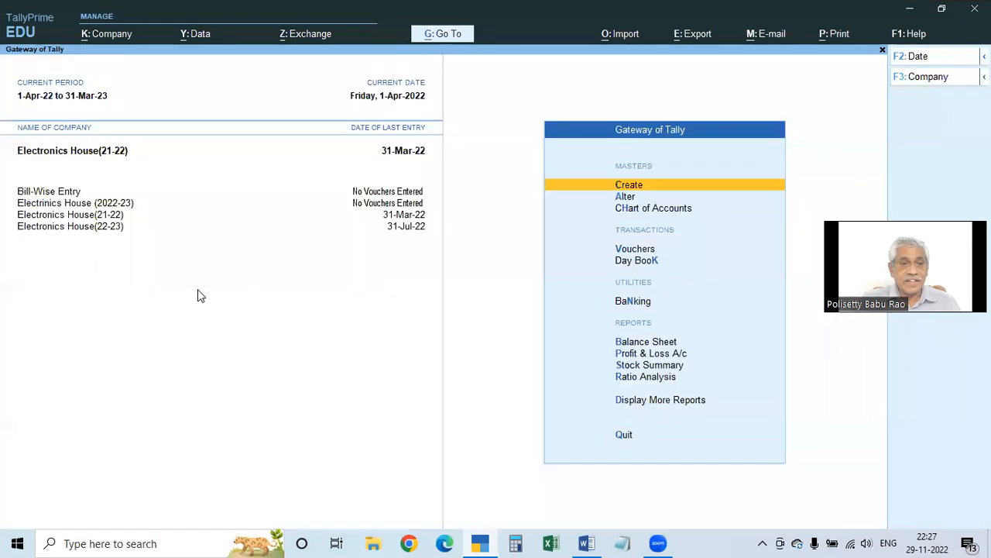
# Step: Make Electrinics House (2022-23) the active company and import Master.xml into it with Modify with new data
pyautogui.click(123, 205)
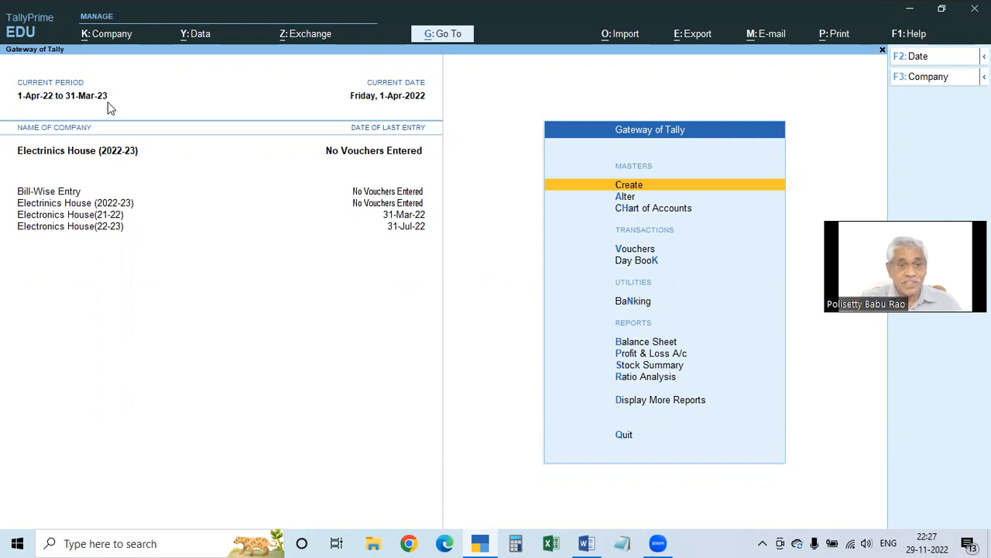
pyautogui.click(640, 35)
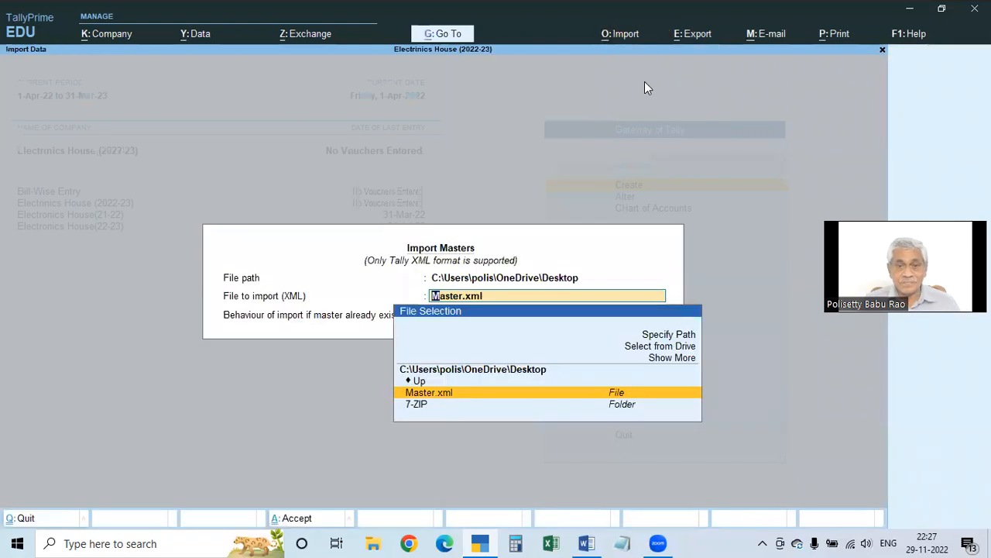
pyautogui.click(582, 395)
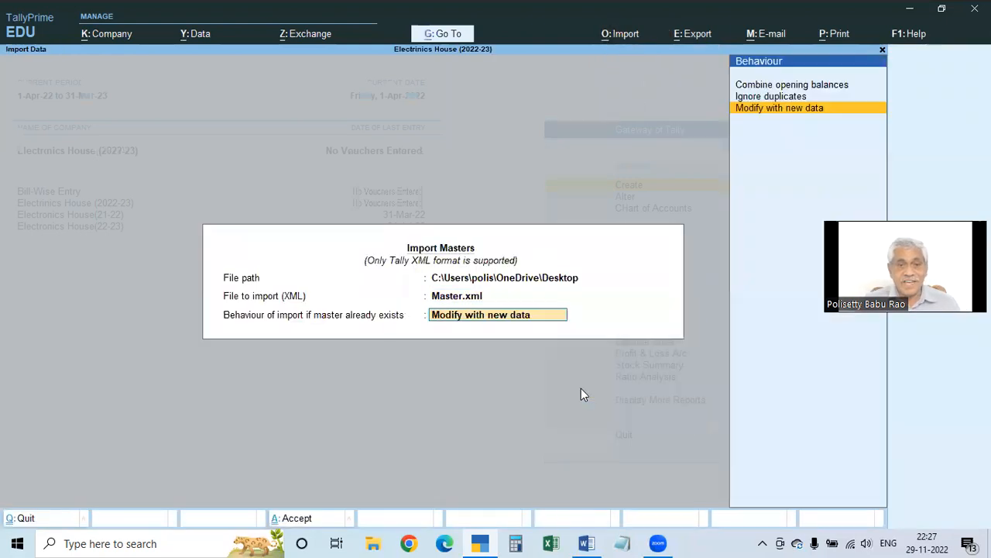
pyautogui.press('Return')
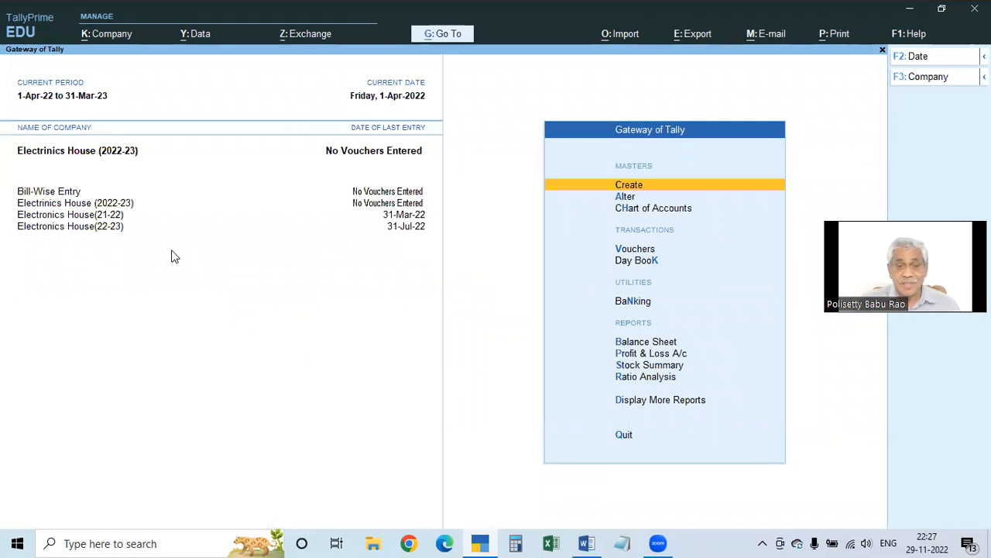
# Step: View the 2022-23 company's Balance Sheet in detailed form and check the Capital ledger's opening balance
pyautogui.click(643, 345)
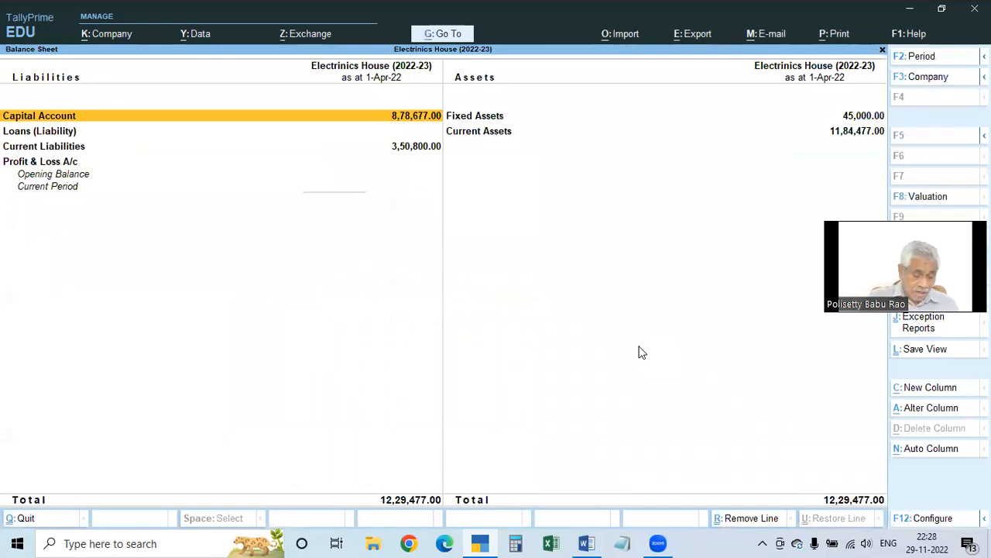
pyautogui.hotkey('alt', 'F5')
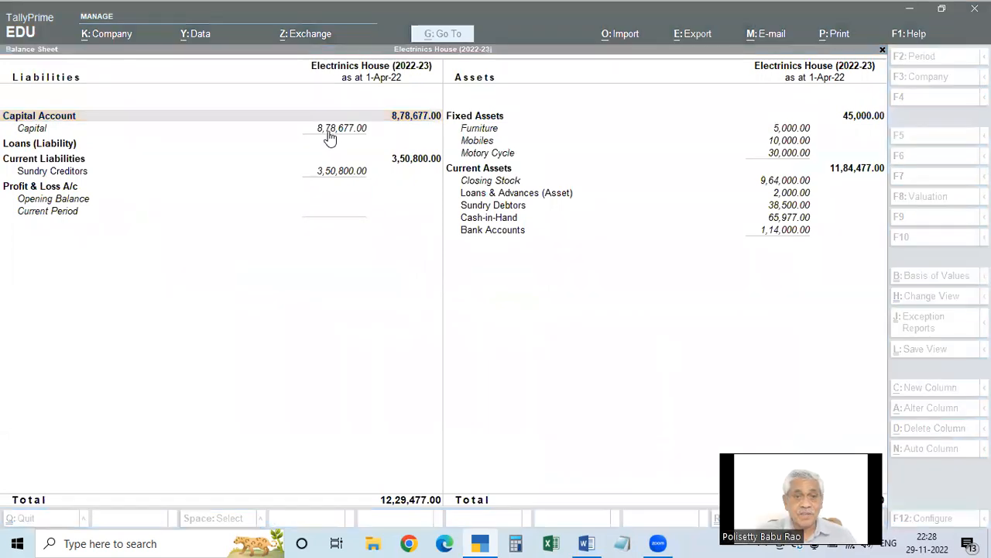
pyautogui.click(414, 131)
pyautogui.press('Return')
pyautogui.press('Return')
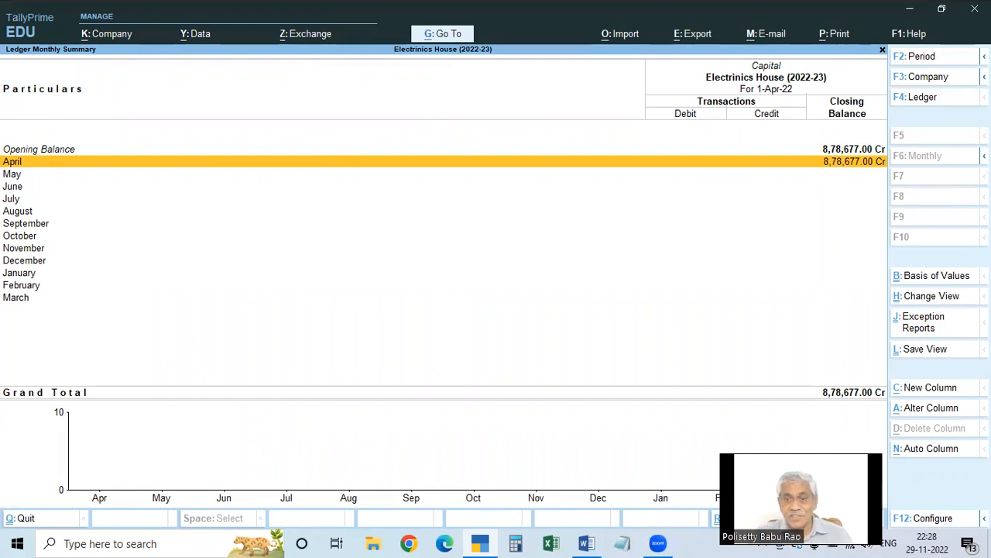
pyautogui.press('Escape')
pyautogui.press('Escape')
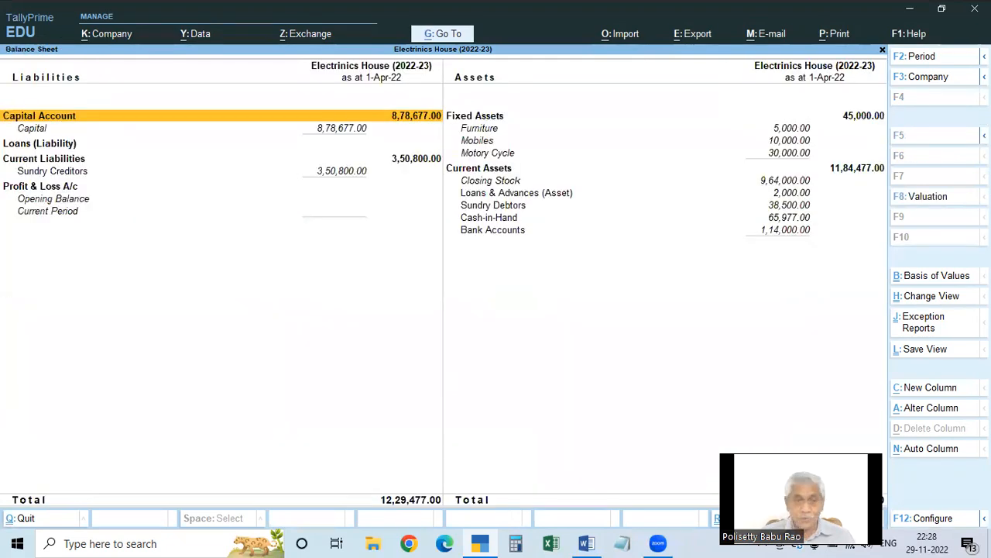
# Step: Check the opening balances of Lotus Electronics and Sunil Enterprises under Sundry Creditors in the Balance Sheet
pyautogui.press('Down')
pyautogui.press('Down')
pyautogui.press('Down')
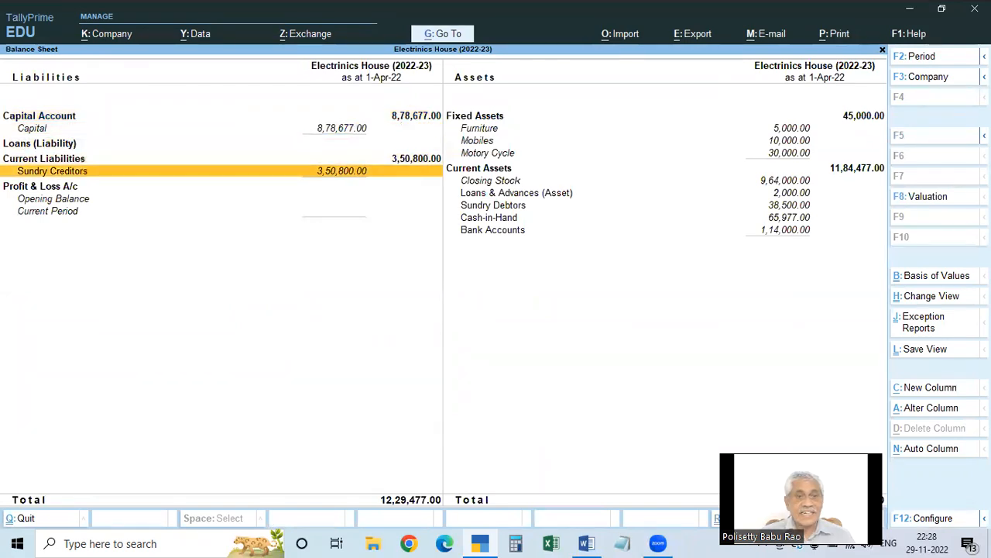
pyautogui.press('Return')
pyautogui.press('Return')
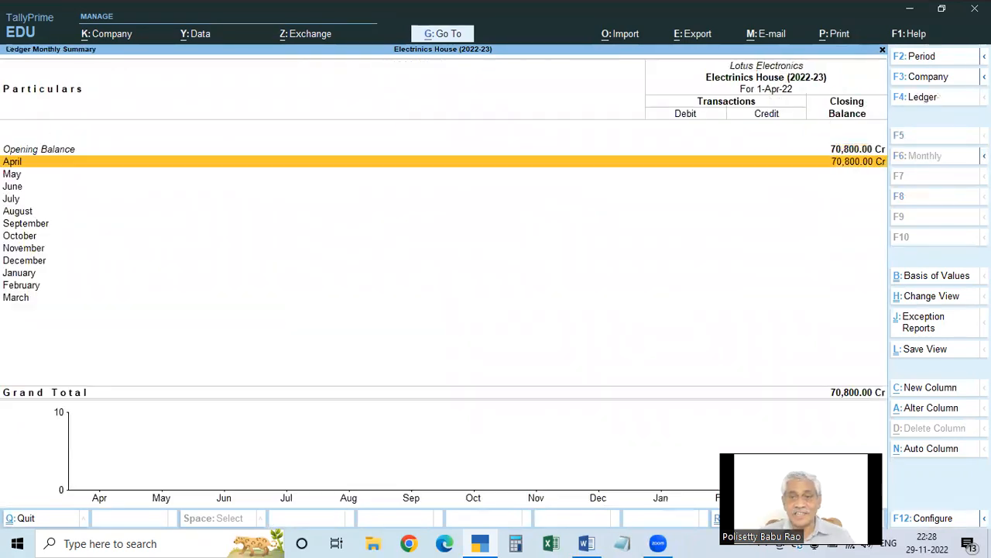
pyautogui.press('Escape')
pyautogui.press('Down')
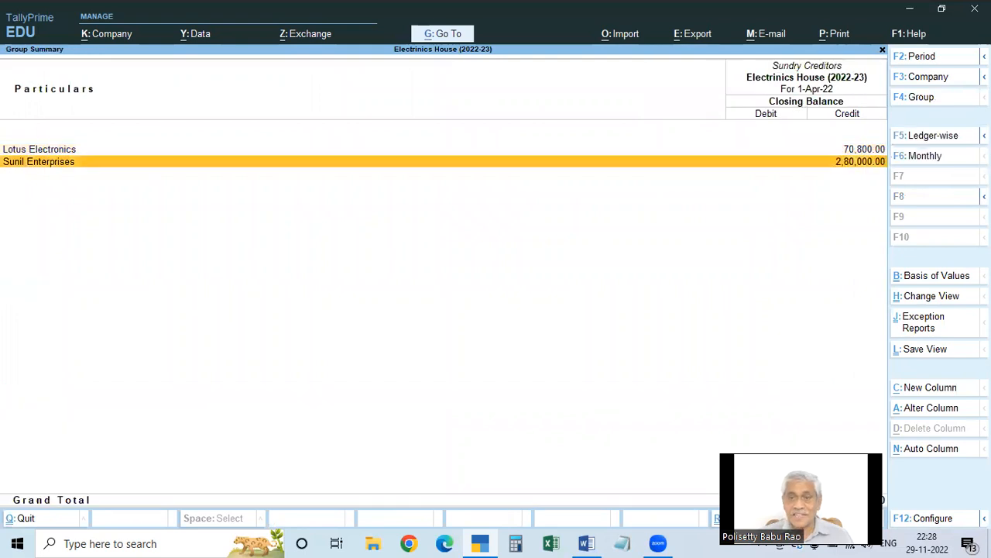
pyautogui.press('Return')
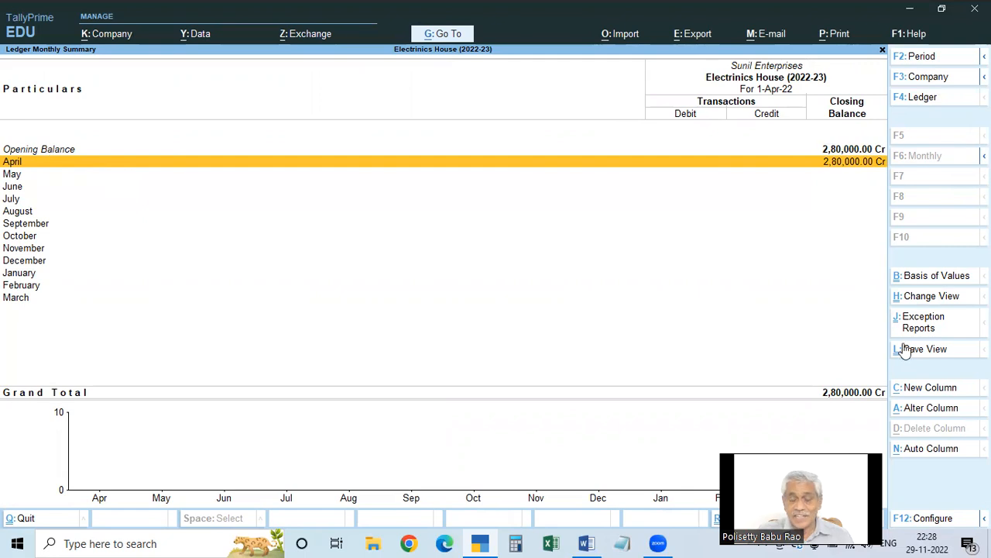
pyautogui.press('Escape')
pyautogui.press('Escape')
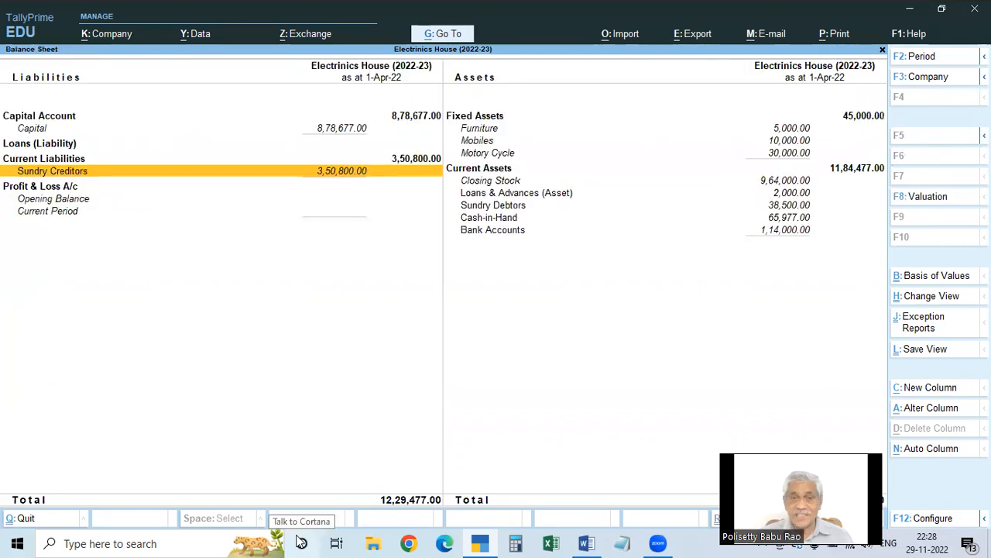
# Step: Check the opening balance of Godrej AC 1.5 Tone within the Air Conditioners stock group under Closing Stock in the Balance Sheet
pyautogui.press('Right')
pyautogui.press('Return')
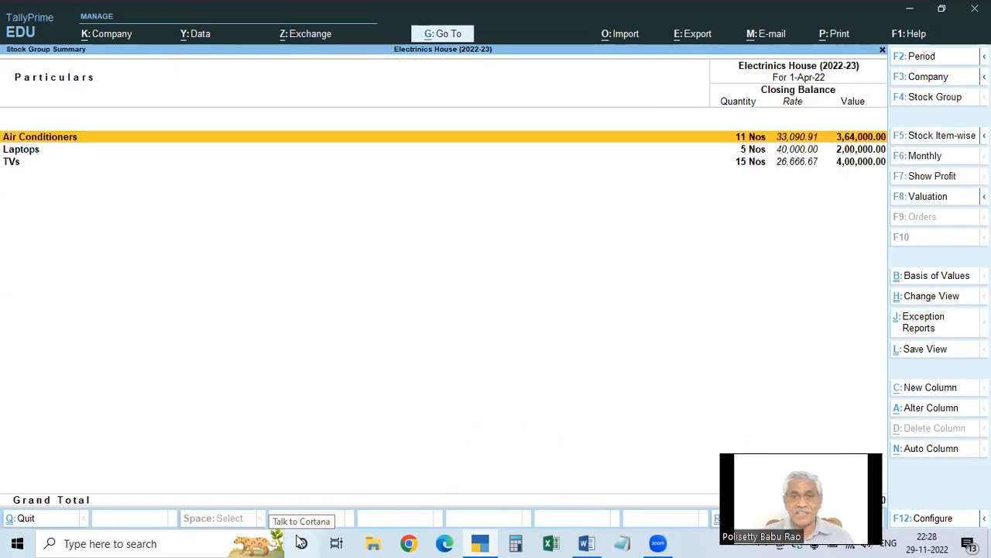
pyautogui.press('Return')
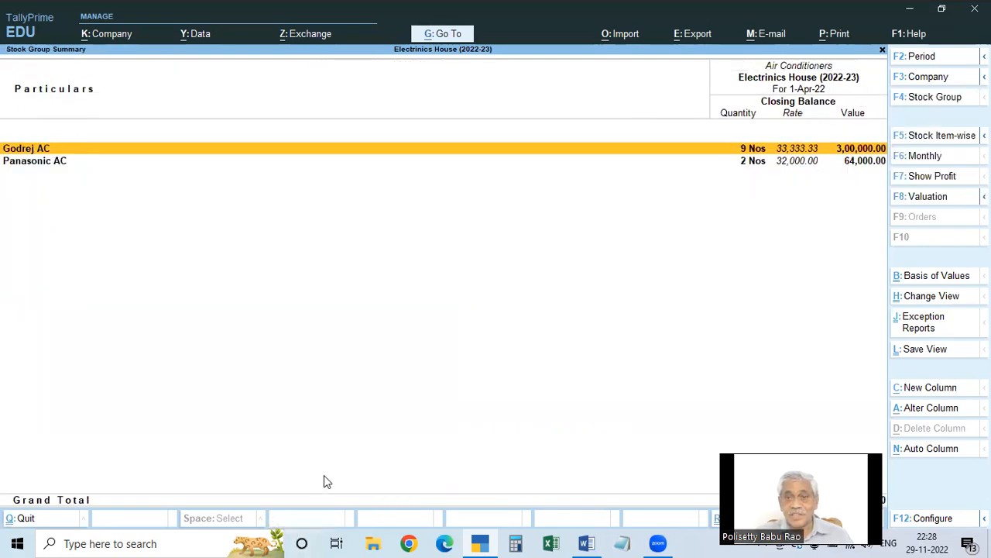
pyautogui.press('Return')
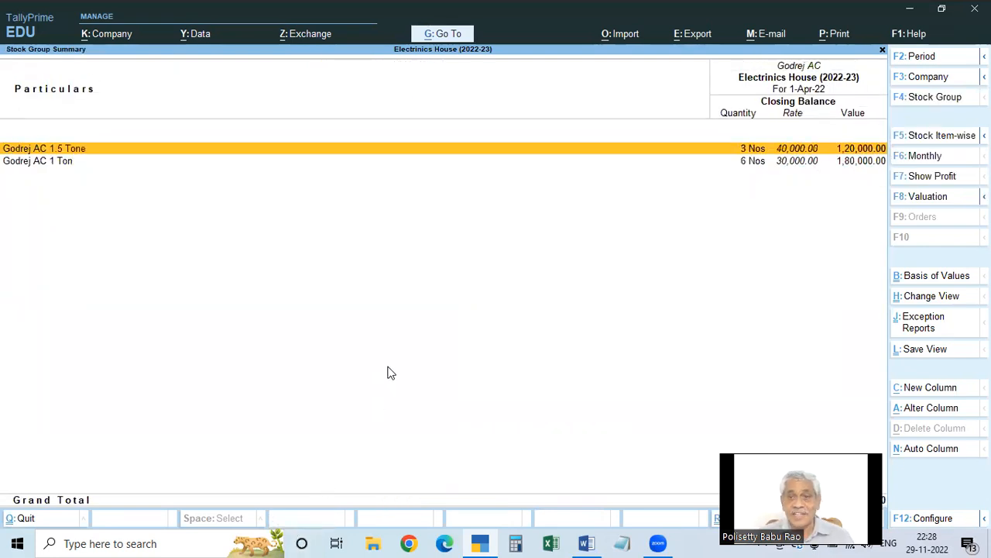
pyautogui.press('Return')
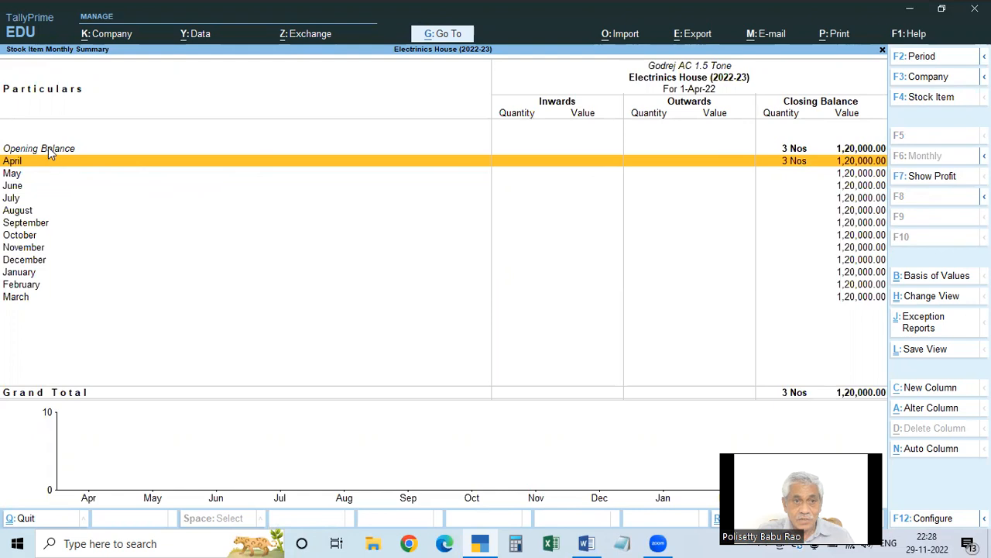
pyautogui.press('Escape')
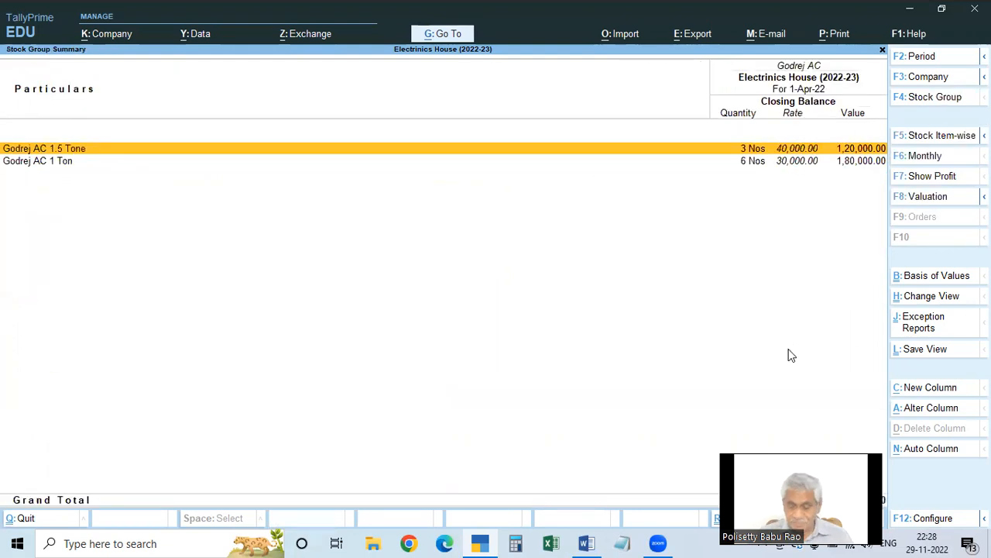
pyautogui.press('Escape')
pyautogui.press('Escape')
pyautogui.press('Escape')
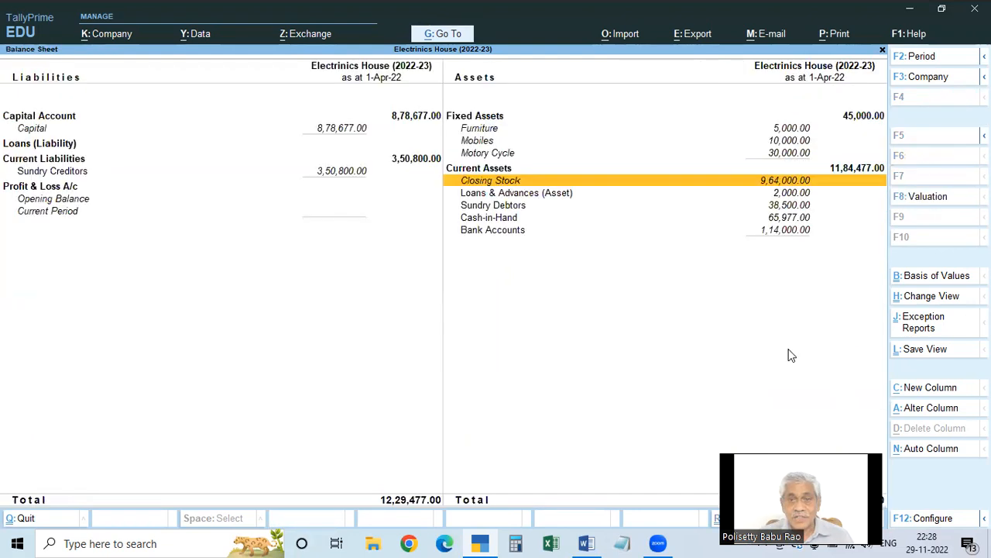
# Step: Check the opening balance of the ledger under Loans & Advances (Asset) in the Balance Sheet
pyautogui.press('Down')
pyautogui.press('Return')
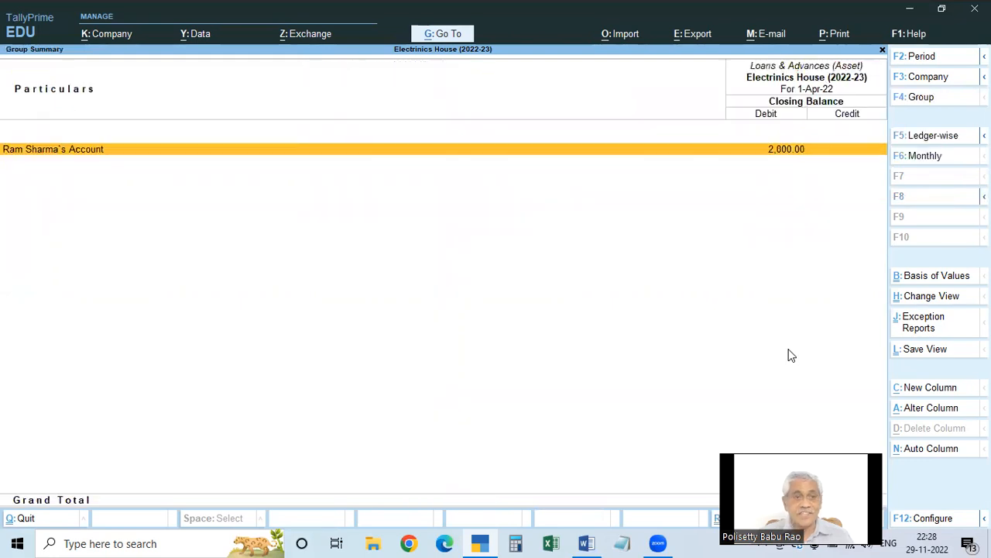
pyautogui.press('Return')
pyautogui.press('Escape')
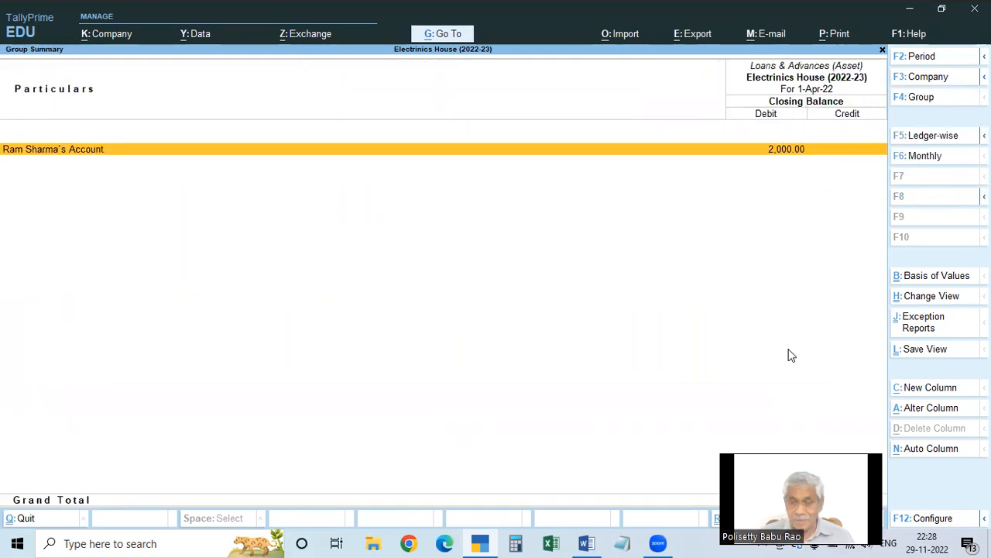
pyautogui.press('Escape')
# Step: Check the opening balance of the first ledger under Sundry Debtors and return to the Gateway of Tally
pyautogui.press('Down')
pyautogui.press('Return')
pyautogui.press('Return')
pyautogui.press('Escape')
pyautogui.press('Escape')
pyautogui.press('Escape')
pyautogui.press('Escape')
pyautogui.press('n')
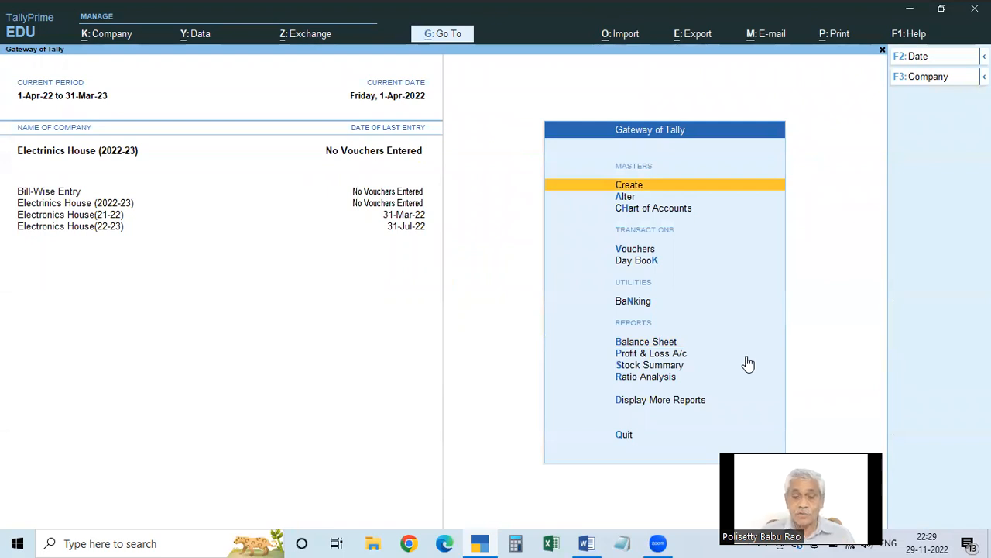
pyautogui.click(652, 349)
pyautogui.press('Escape')
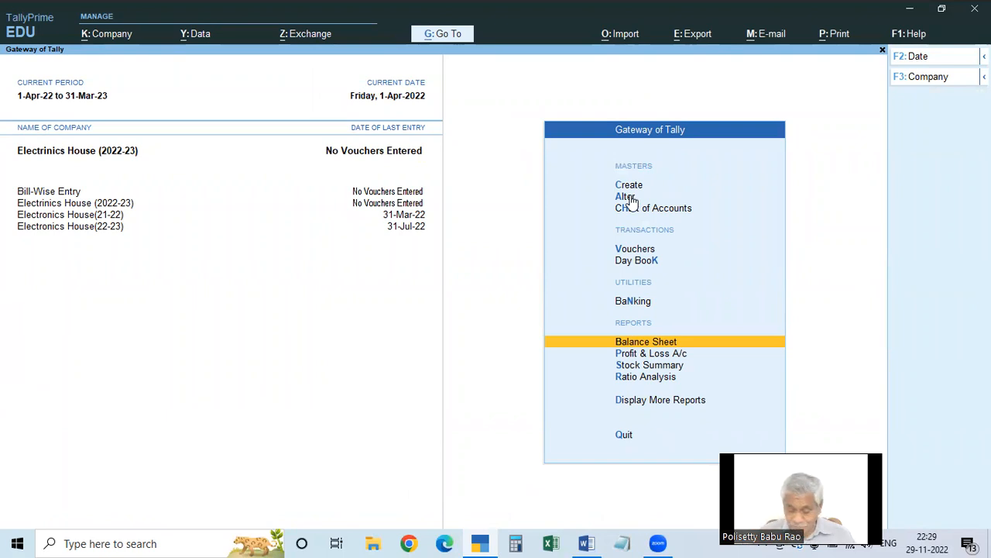
# Step: Review the list of ledgers available for alteration in Electrinics House (2022-23) and close it without changing any master
pyautogui.press('Up')
pyautogui.press('Up')
pyautogui.press('Up')
pyautogui.press('Up')
pyautogui.press('Up')
pyautogui.press('Return')
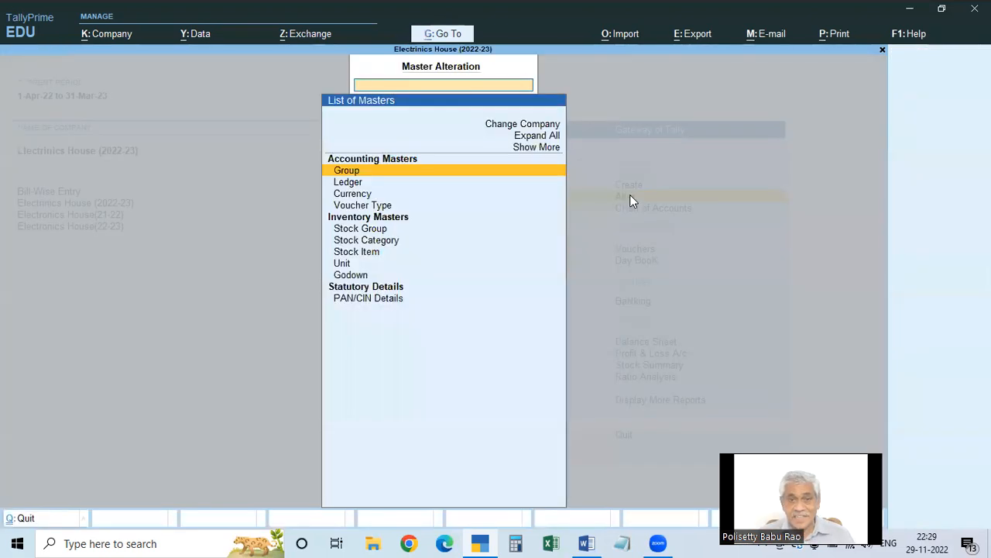
pyautogui.press('Down')
pyautogui.press('Return')
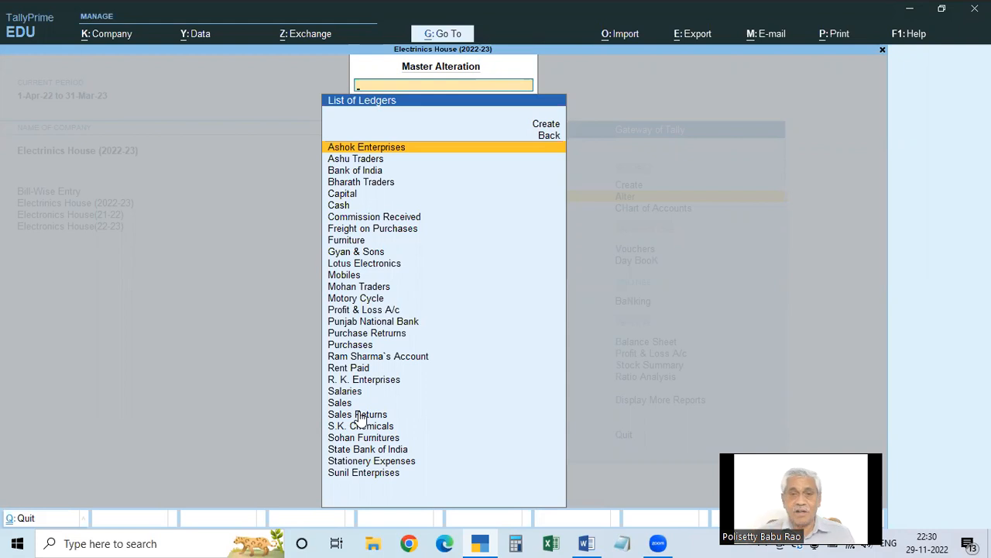
pyautogui.press('Escape')
pyautogui.press('Escape')
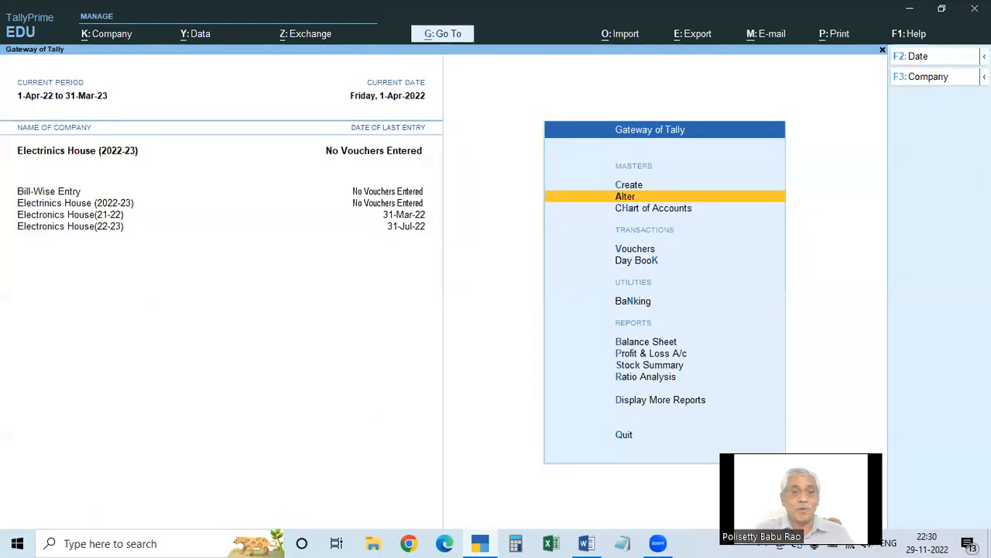
# Step: Make Electronics House(21-22) and Electronics House(22-23) active in turn, ending with Electrinics House (2022-23) as the active company
pyautogui.click(112, 216)
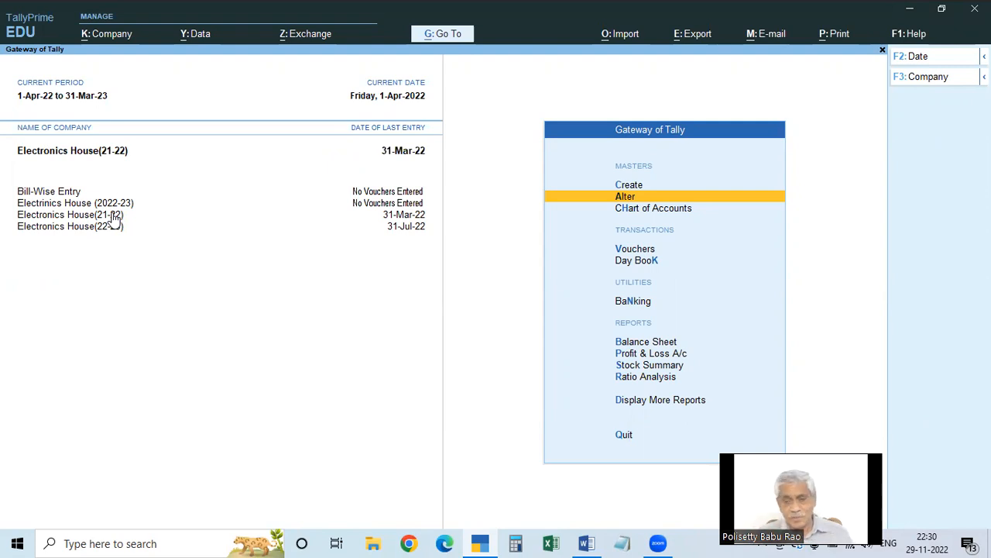
pyautogui.click(104, 226)
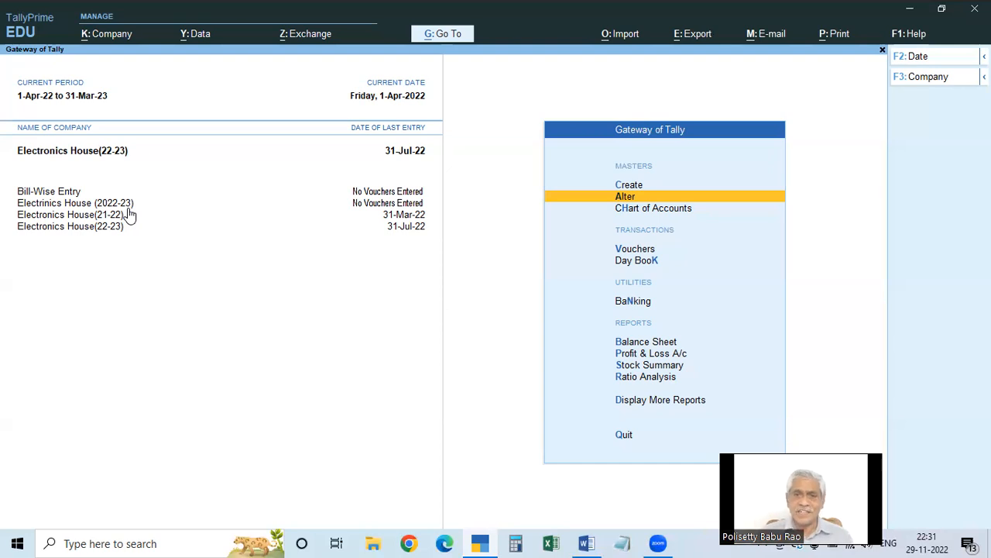
pyautogui.press('Down')
pyautogui.press('Down')
pyautogui.press('Down')
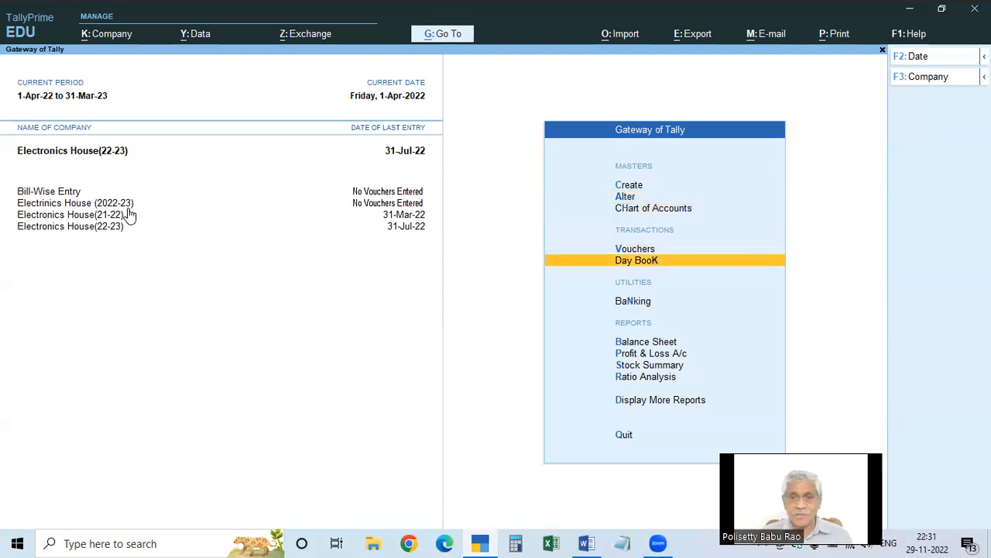
pyautogui.press('Up')
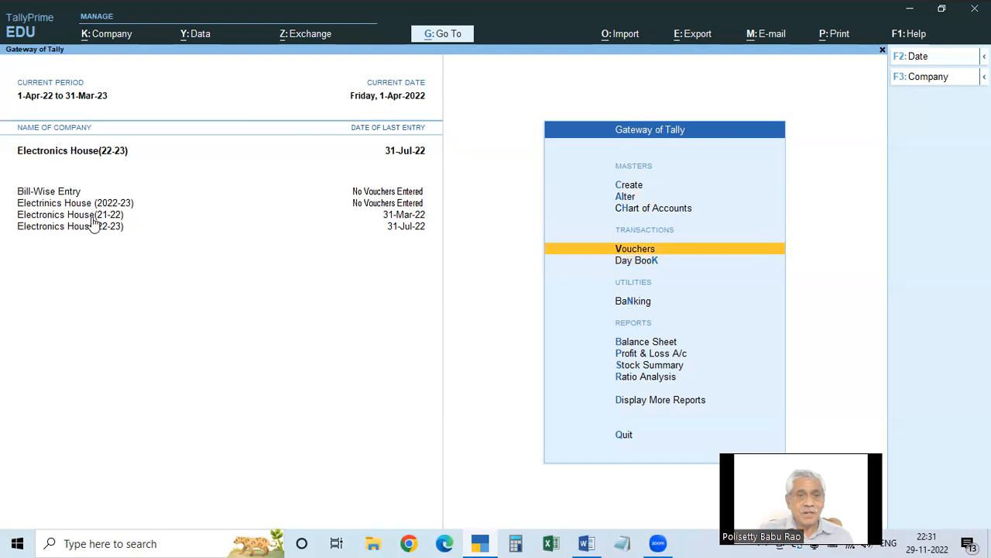
pyautogui.click(108, 203)
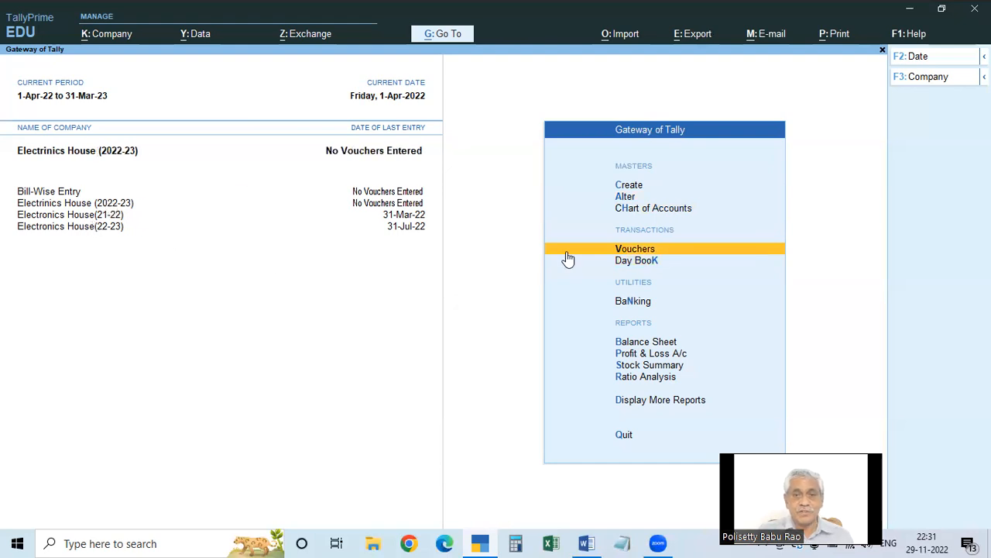
# Step: Open a purchase voucher in Electrinics House (2022-23), enter supplier invoice number 25, and discard the voucher
pyautogui.click(624, 250)
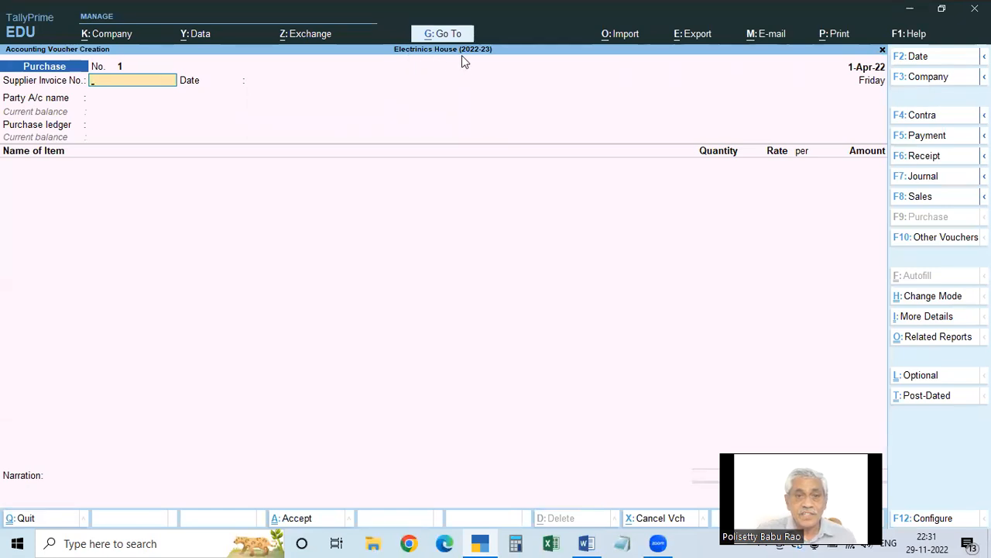
pyautogui.press('Escape')
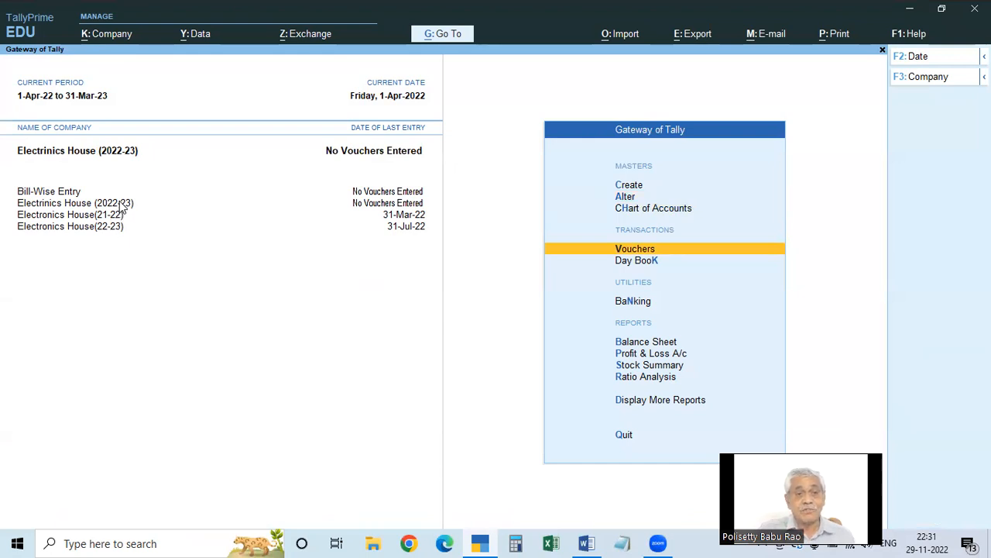
pyautogui.press('Return')
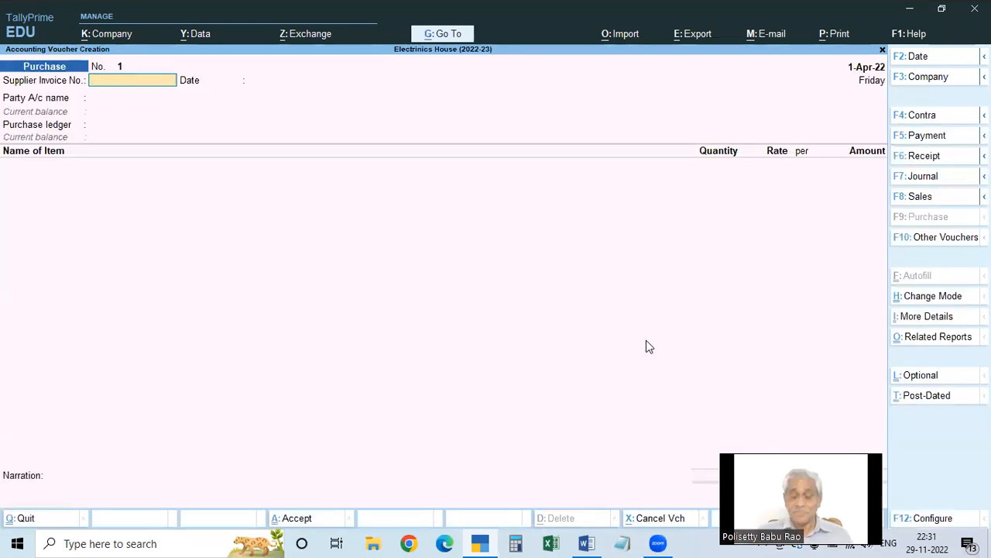
pyautogui.press('Return')
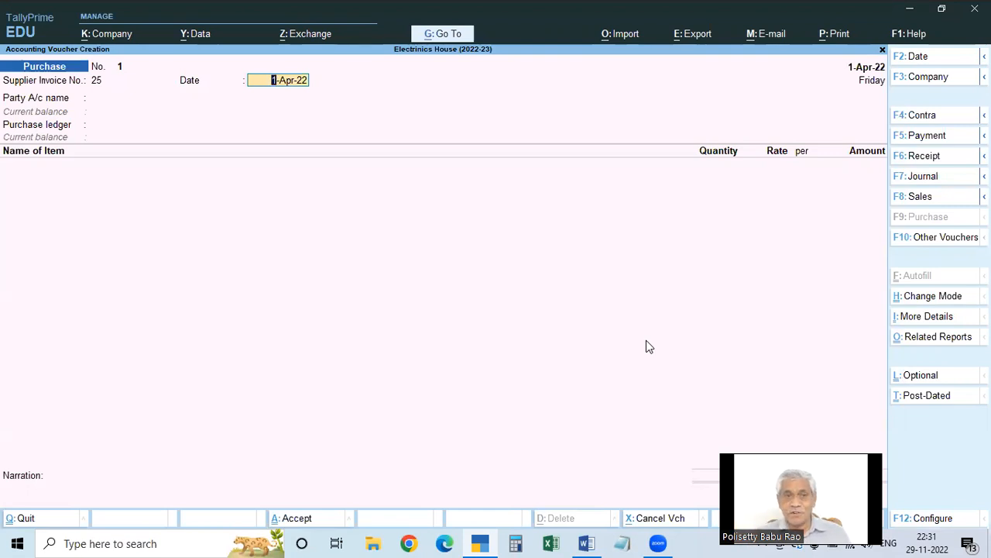
pyautogui.press('Escape')
pyautogui.press('Escape')
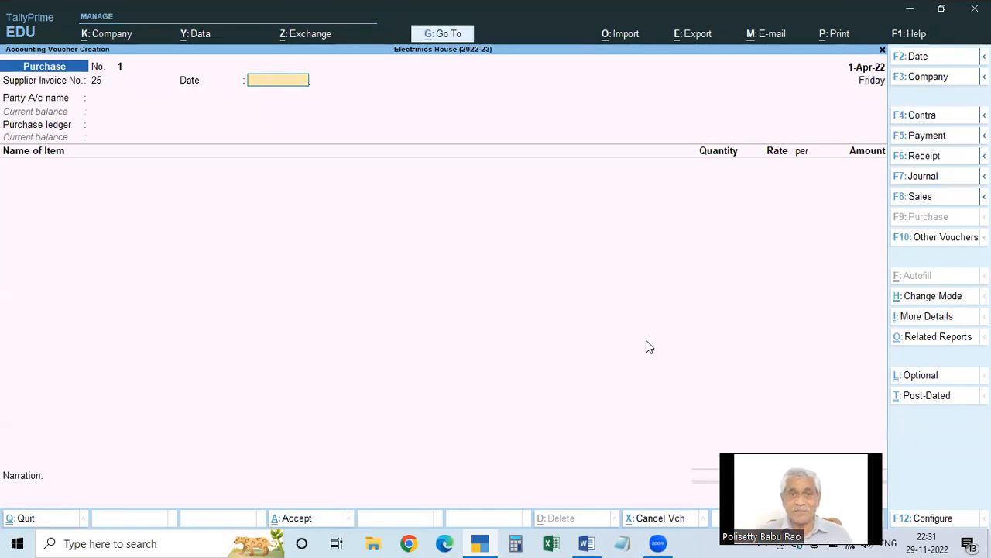
pyautogui.press('y')
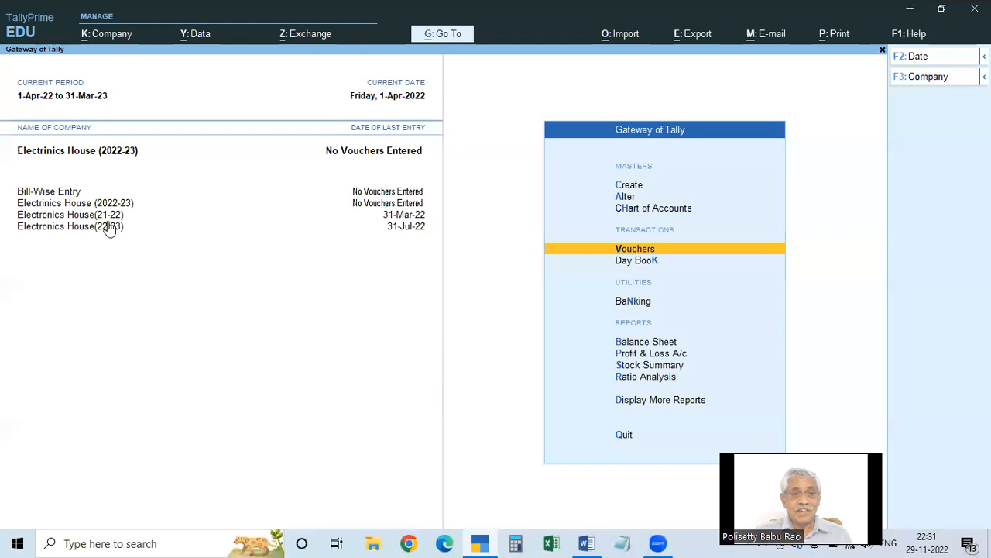